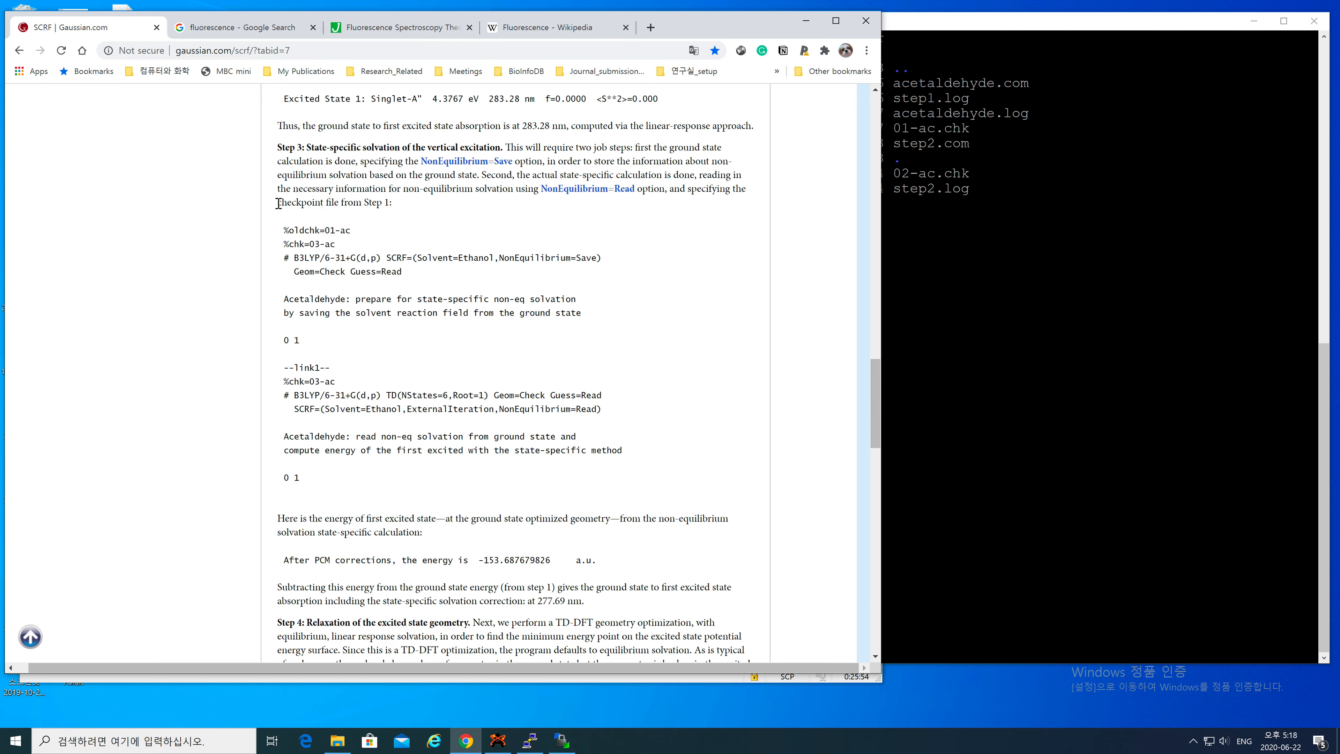
Copy the complete two-job Step 3 input example, from %oldchk=01-ac through the final 0 1 line, from the Gaussian SCRF page.
{"action": "left_click_drag", "start_coordinate": [284, 230], "coordinate": [371, 232]}
{"action": "left_click", "coordinate": [372, 232]}
{"action": "left_click_drag", "start_coordinate": [284, 230], "coordinate": [322, 479]}
{"action": "key", "text": "ctrl+c"}
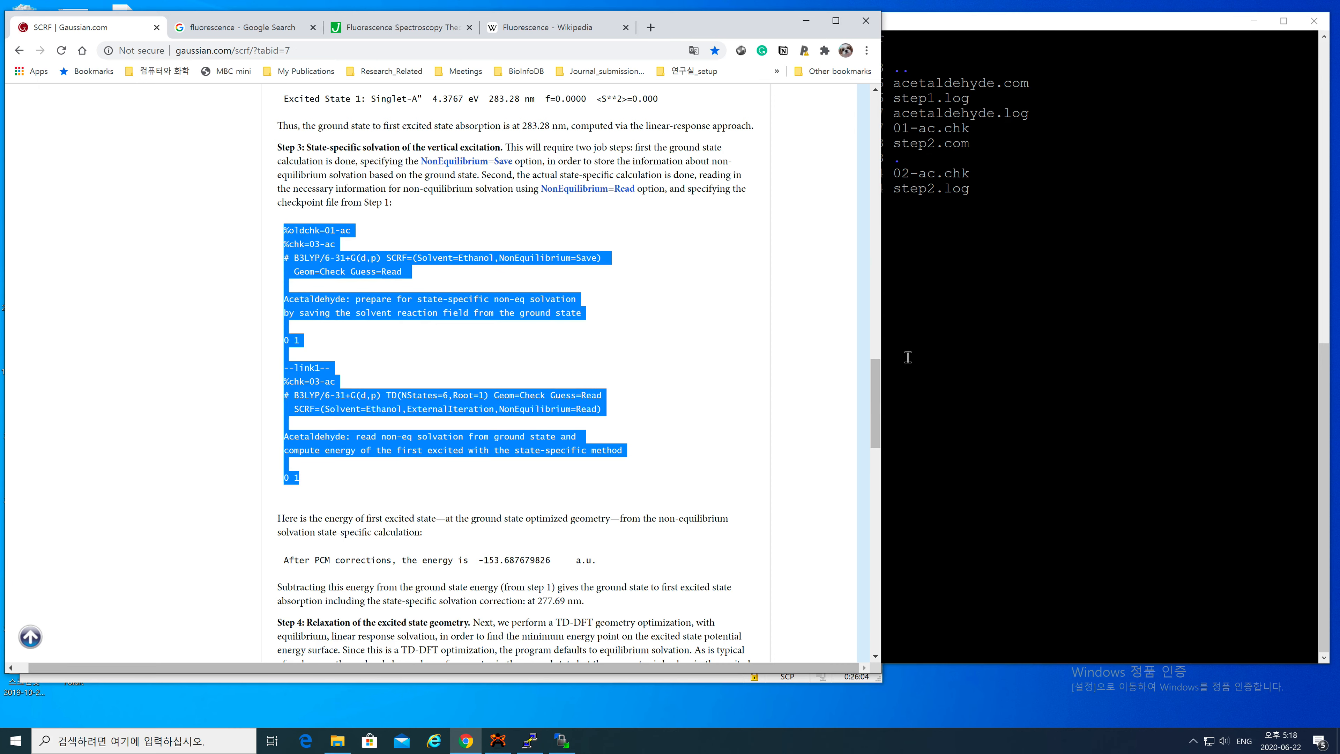
Switch to the terminal and create a new file named step3.com in nano.
{"action": "left_click", "coordinate": [935, 355]}
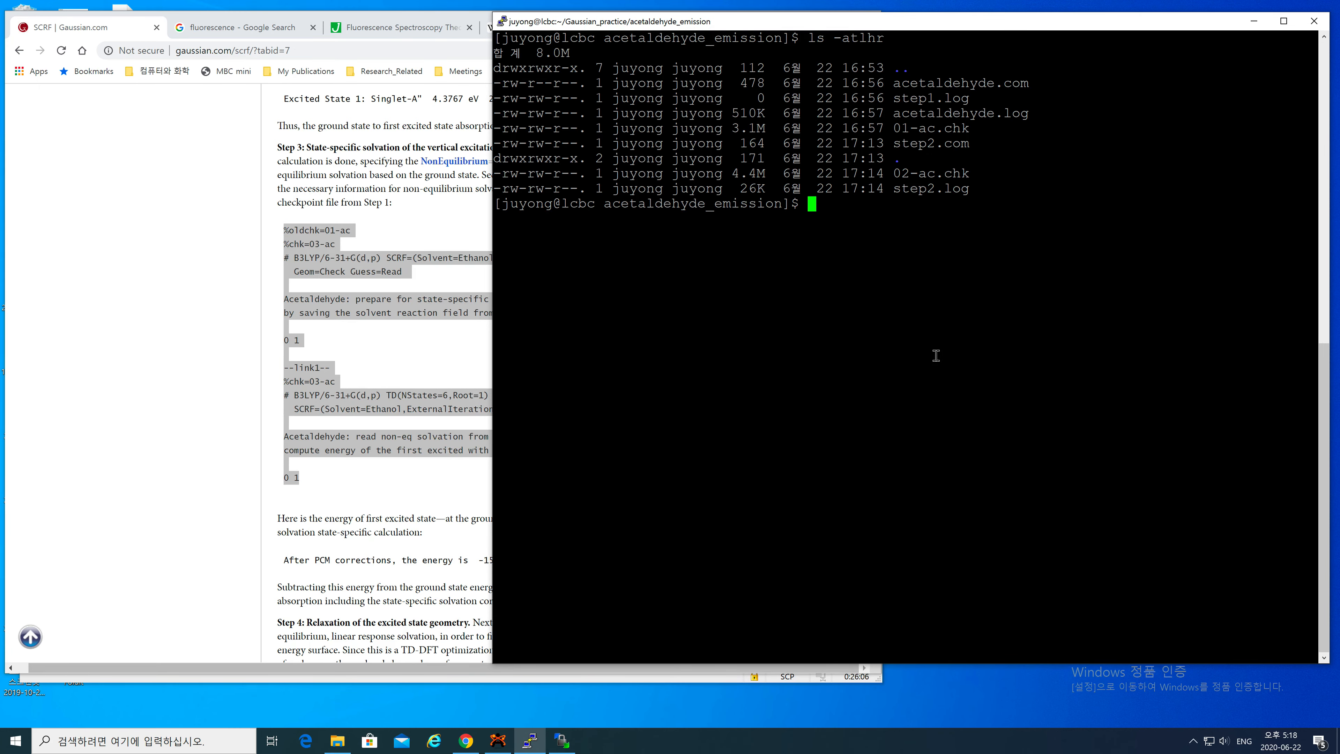
{"action": "right_click", "coordinate": [351, 308]}
{"action": "left_click", "coordinate": [374, 317]}
{"action": "left_click", "coordinate": [1028, 328]}
{"action": "type", "text": "nano step3.com"}
{"action": "key", "text": "Return"}
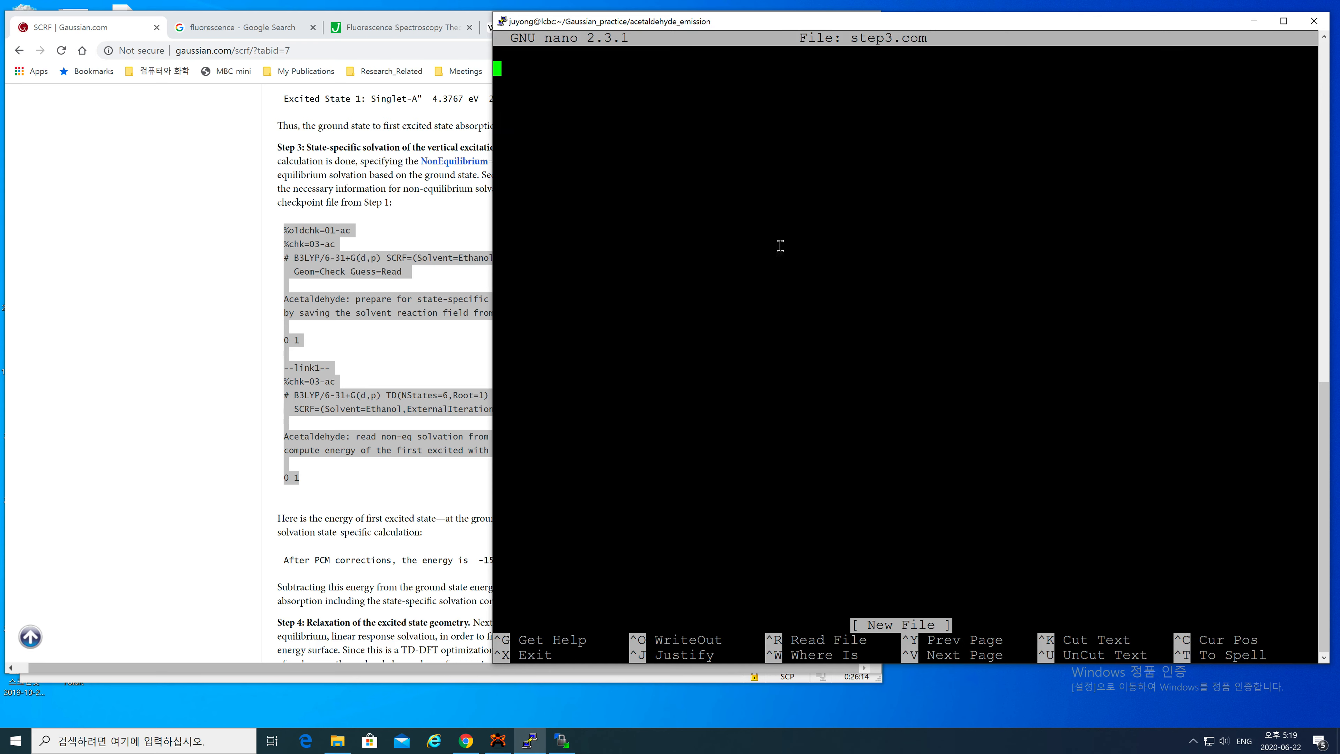
Paste the copied two-job Gaussian input into step3.com and end it with blank lines.
{"action": "right_click", "coordinate": [764, 235]}
{"action": "key", "text": "Return"}
{"action": "key", "text": "Return"}
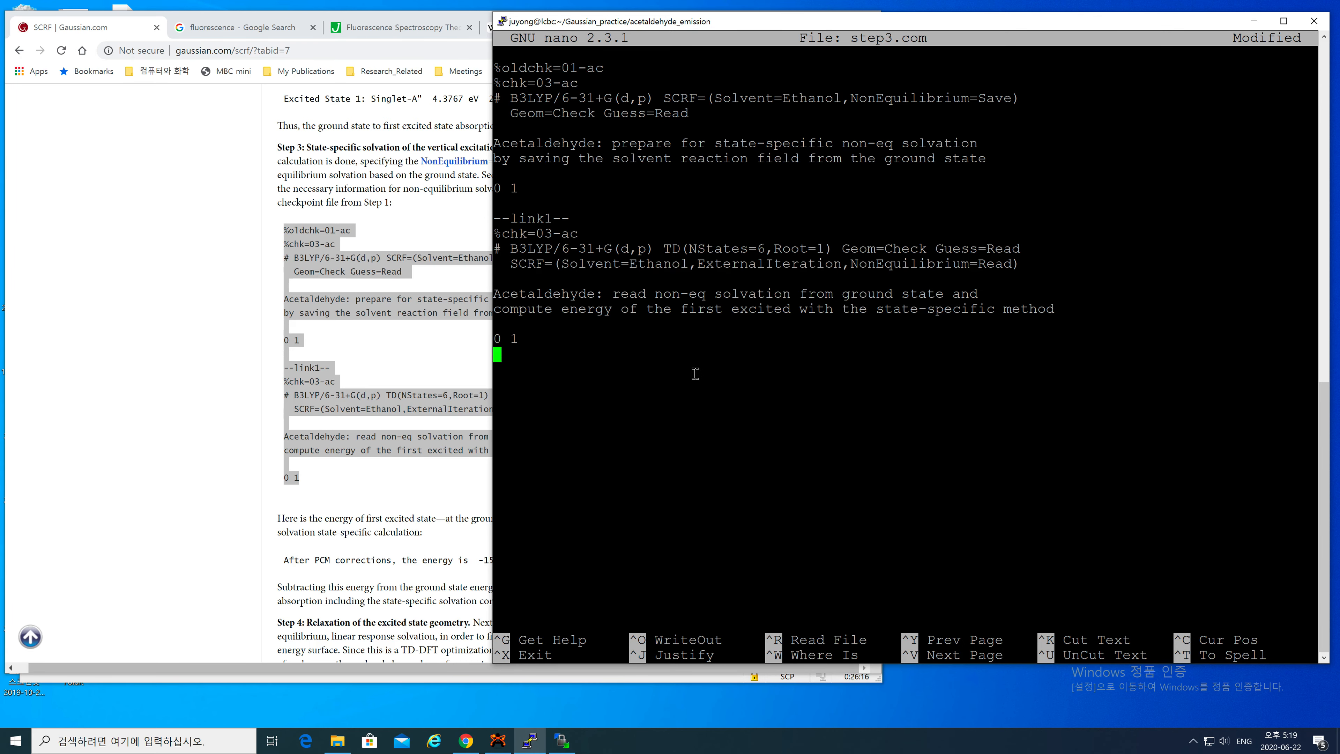
Examine the first job's checkpoint lines, its B3LYP/6-31+G(d,p) method and its SCRF options with NonEquilibrium=Save.
{"action": "key", "text": "Up"}
{"action": "key", "text": "Up"}
{"action": "key", "text": "Up"}
{"action": "key", "text": "Up"}
{"action": "key", "text": "Up"}
{"action": "key", "text": "Up"}
{"action": "key", "text": "Up"}
{"action": "key", "text": "Up"}
{"action": "key", "text": "Up"}
{"action": "key", "text": "Up"}
{"action": "key", "text": "Up"}
{"action": "key", "text": "Up"}
{"action": "key", "text": "Up"}
{"action": "key", "text": "Up"}
{"action": "key", "text": "Up"}
{"action": "key", "text": "Up"}
{"action": "key", "text": "Up"}
{"action": "key", "text": "Up"}
{"action": "key", "text": "Up"}
{"action": "key", "text": "Up"}
{"action": "key", "text": "Right"}
{"action": "key", "text": "Right"}
{"action": "key", "text": "Right"}
{"action": "key", "text": "Right"}
{"action": "key", "text": "Right"}
{"action": "key", "text": "Right"}
{"action": "key", "text": "Right"}
{"action": "key", "text": "Right"}
{"action": "key", "text": "Right"}
{"action": "key", "text": "Right"}
{"action": "key", "text": "Right"}
{"action": "key", "text": "Left"}
{"action": "key", "text": "Left"}
{"action": "key", "text": "Left"}
{"action": "key", "text": "Right"}
{"action": "key", "text": "Right"}
{"action": "key", "text": "Right"}
{"action": "key", "text": "Right"}
{"action": "key", "text": "Left"}
{"action": "key", "text": "Left"}
{"action": "key", "text": "Left"}
{"action": "key", "text": "Left"}
{"action": "key", "text": "Right"}
{"action": "key", "text": "Right"}
{"action": "key", "text": "Right"}
{"action": "key", "text": "Right"}
{"action": "double_click", "coordinate": [563, 67]}
{"action": "left_click", "coordinate": [524, 68]}
{"action": "left_click_drag", "start_coordinate": [504, 67], "coordinate": [617, 69]}
{"action": "left_click", "coordinate": [615, 70]}
{"action": "left_click_drag", "start_coordinate": [498, 83], "coordinate": [592, 82]}
{"action": "left_click", "coordinate": [591, 83]}
{"action": "left_click_drag", "start_coordinate": [509, 98], "coordinate": [654, 98]}
{"action": "left_click", "coordinate": [653, 98]}
{"action": "left_click_drag", "start_coordinate": [663, 99], "coordinate": [1002, 97]}
{"action": "left_click", "coordinate": [1001, 97]}
{"action": "left_click_drag", "start_coordinate": [842, 99], "coordinate": [1020, 98]}
{"action": "left_click", "coordinate": [1020, 98]}
Examine the second job's route section, including the ExternalIteration and NonEquilibrium=Read options, and the --link1-- separator between the jobs.
{"action": "double_click", "coordinate": [592, 249]}
{"action": "left_click", "coordinate": [594, 250]}
{"action": "double_click", "coordinate": [646, 263]}
{"action": "left_click", "coordinate": [648, 260]}
{"action": "left_click_drag", "start_coordinate": [510, 264], "coordinate": [996, 267]}
{"action": "left_click", "coordinate": [691, 265]}
{"action": "left_click", "coordinate": [996, 267]}
{"action": "double_click", "coordinate": [786, 266]}
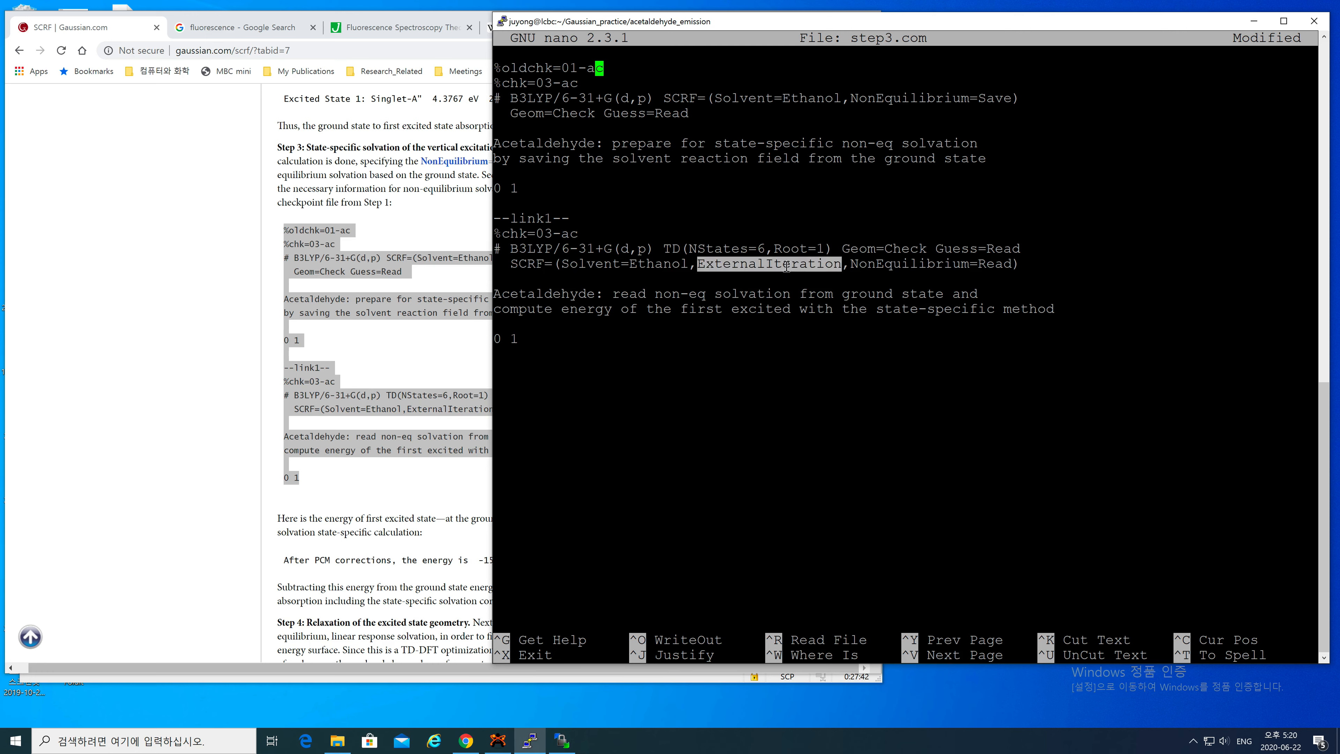
{"action": "double_click", "coordinate": [875, 263]}
{"action": "double_click", "coordinate": [786, 265]}
{"action": "left_click", "coordinate": [791, 266]}
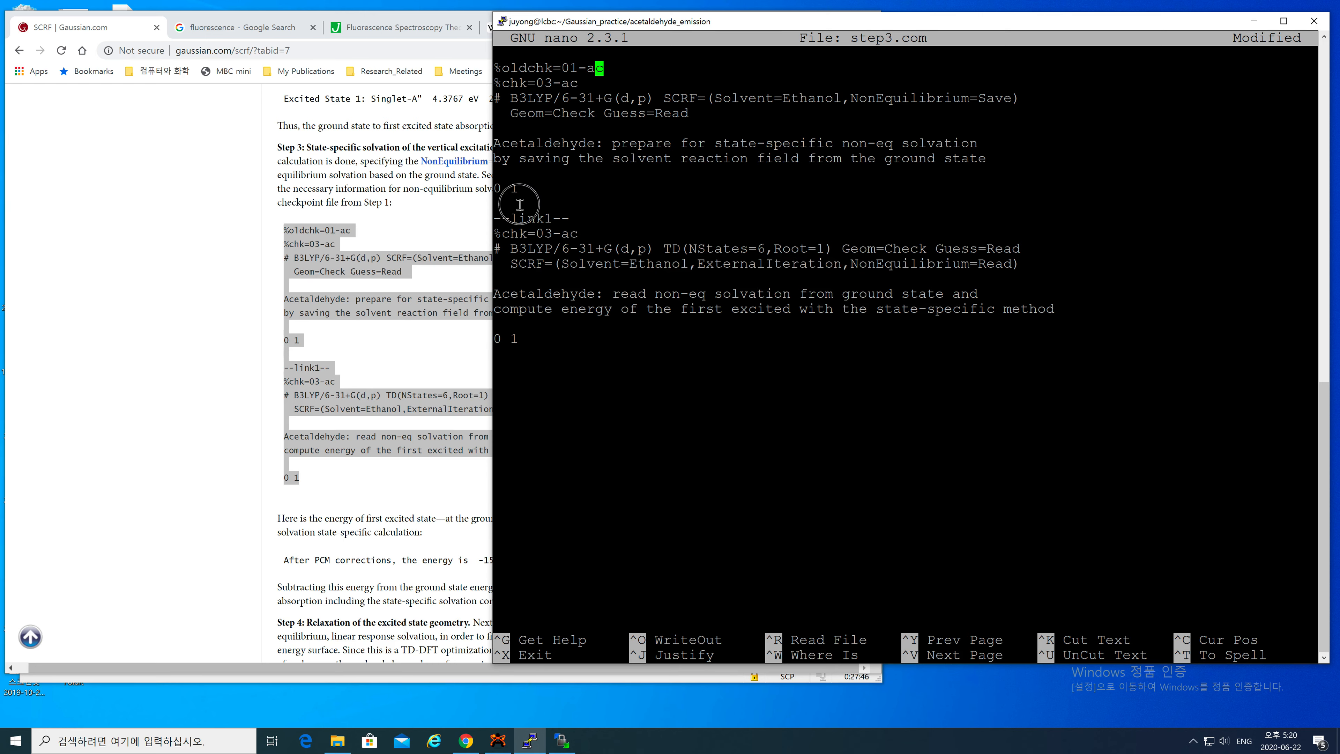
{"action": "left_click_drag", "start_coordinate": [497, 218], "coordinate": [571, 219]}
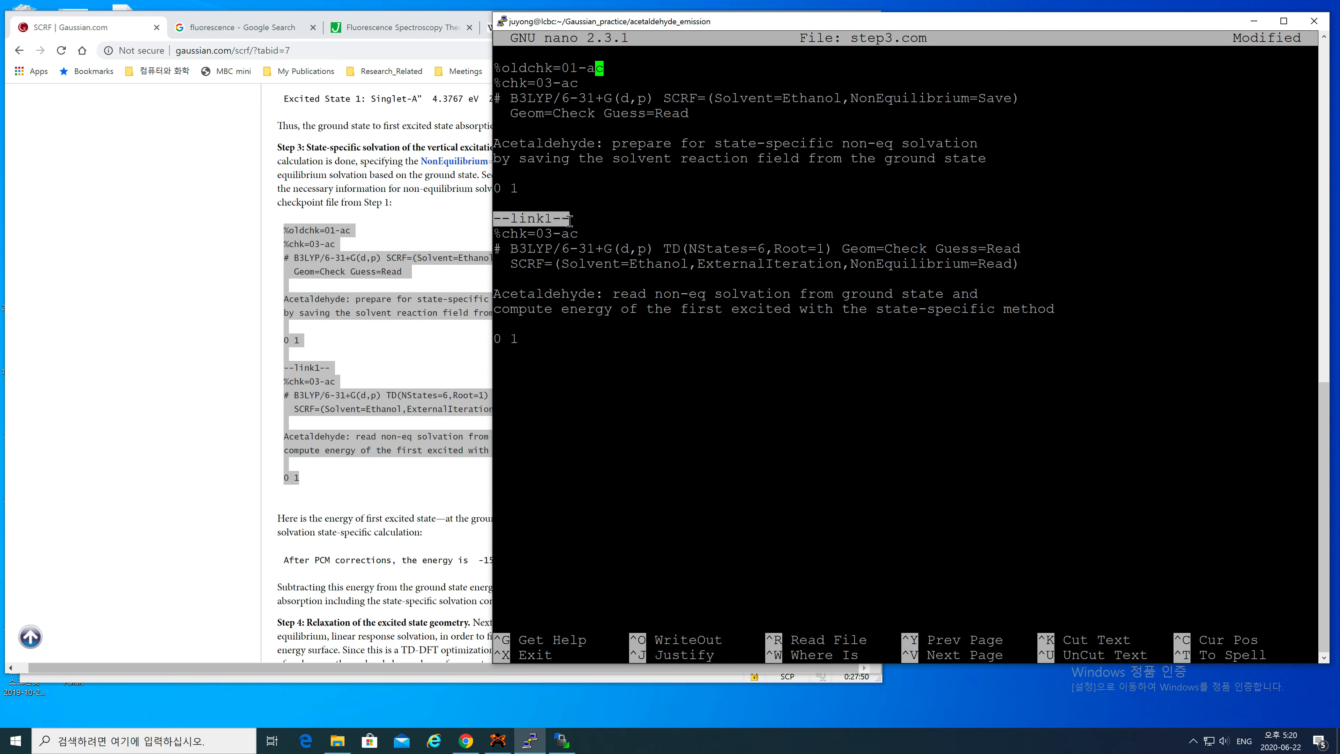
{"action": "left_click", "coordinate": [598, 224]}
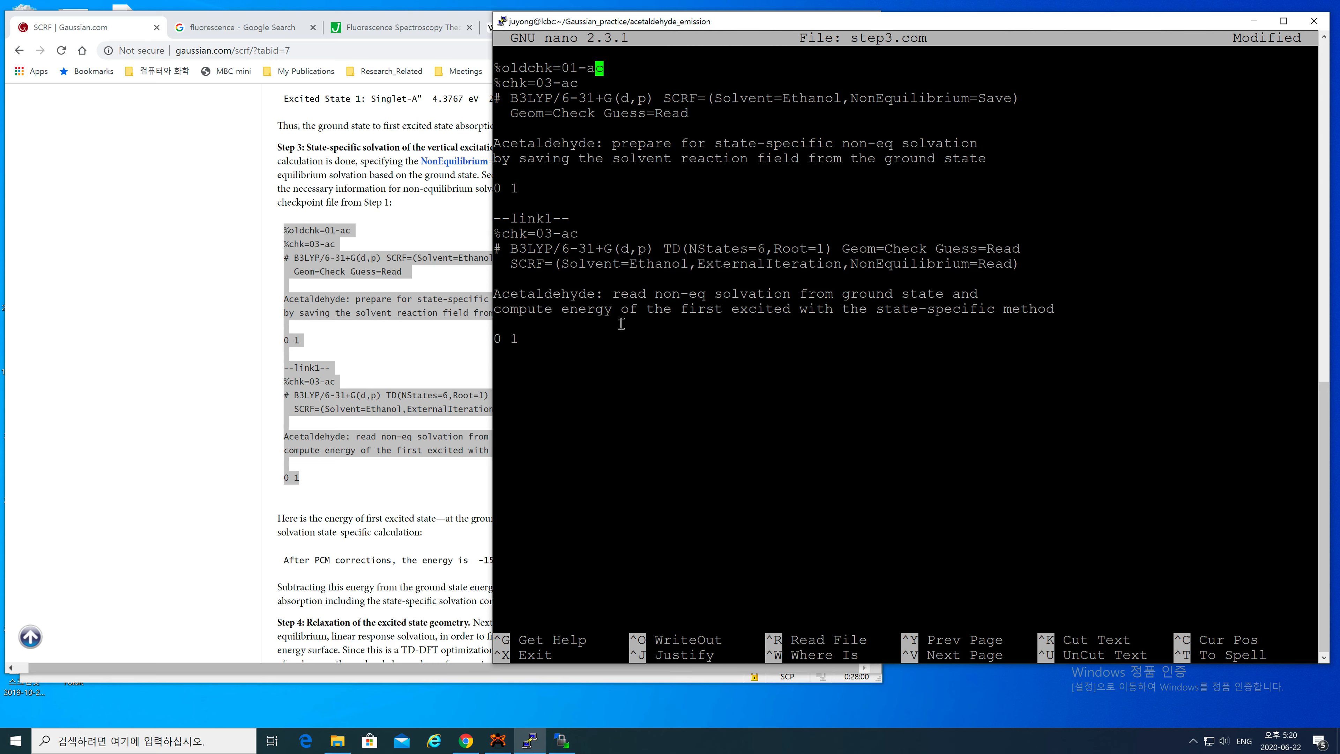
{"action": "key", "text": "Down"}
{"action": "key", "text": "Down"}
{"action": "key", "text": "Down"}
{"action": "key", "text": "Down"}
{"action": "key", "text": "Down"}
{"action": "key", "text": "Down"}
{"action": "key", "text": "Down"}
{"action": "key", "text": "Down"}
{"action": "key", "text": "Down"}
{"action": "key", "text": "Down"}
{"action": "key", "text": "Left"}
{"action": "key", "text": "Left"}
{"action": "key", "text": "Left"}
{"action": "key", "text": "Left"}
{"action": "key", "text": "Left"}
{"action": "key", "text": "Left"}
{"action": "key", "text": "Right"}
{"action": "key", "text": "Right"}
{"action": "key", "text": "Right"}
{"action": "key", "text": "Right"}
{"action": "key", "text": "Right"}
{"action": "key", "text": "Down"}
{"action": "key", "text": "Down"}
{"action": "key", "text": "Down"}
{"action": "key", "text": "Down"}
{"action": "key", "text": "Down"}
{"action": "key", "text": "Down"}
{"action": "key", "text": "Down"}
{"action": "key", "text": "Down"}
{"action": "key", "text": "Down"}
{"action": "key", "text": "Down"}
{"action": "key", "text": "Down"}
{"action": "key", "text": "Up"}
{"action": "key", "text": "Up"}
{"action": "key", "text": "Up"}
{"action": "key", "text": "Up"}
{"action": "key", "text": "Up"}
{"action": "key", "text": "Up"}
{"action": "key", "text": "Up"}
{"action": "key", "text": "Up"}
{"action": "key", "text": "Up"}
{"action": "key", "text": "Up"}
{"action": "key", "text": "Up"}
{"action": "key", "text": "Up"}
{"action": "key", "text": "Up"}
{"action": "key", "text": "Up"}
{"action": "key", "text": "Up"}
{"action": "key", "text": "Up"}
{"action": "key", "text": "Up"}
{"action": "key", "text": "Up"}
{"action": "key", "text": "Up"}
{"action": "key", "text": "Down"}
{"action": "key", "text": "Down"}
Review the second job's TD(NStates=6,Root=1) excited-state settings together with its Ethanol solvent and NonEquilibrium=Read options.
{"action": "left_click_drag", "start_coordinate": [844, 264], "coordinate": [1010, 266]}
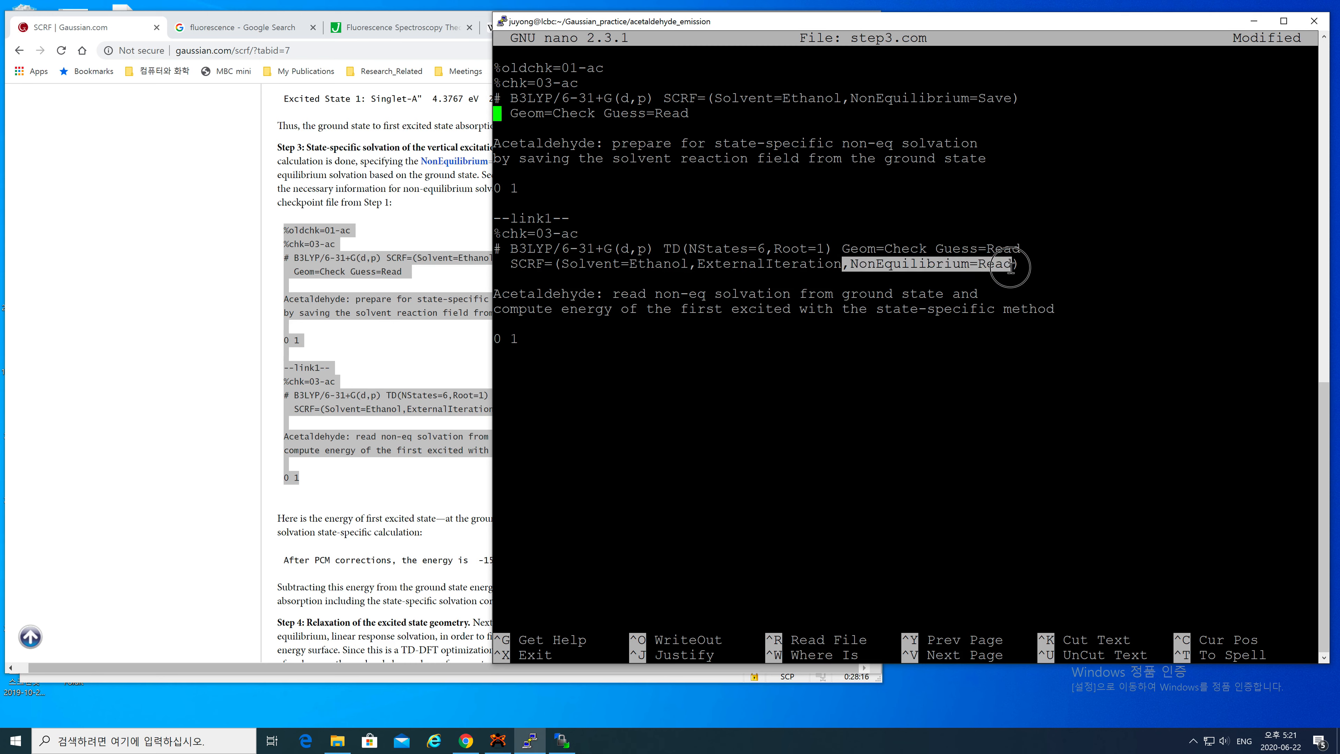
{"action": "left_click", "coordinate": [1010, 266]}
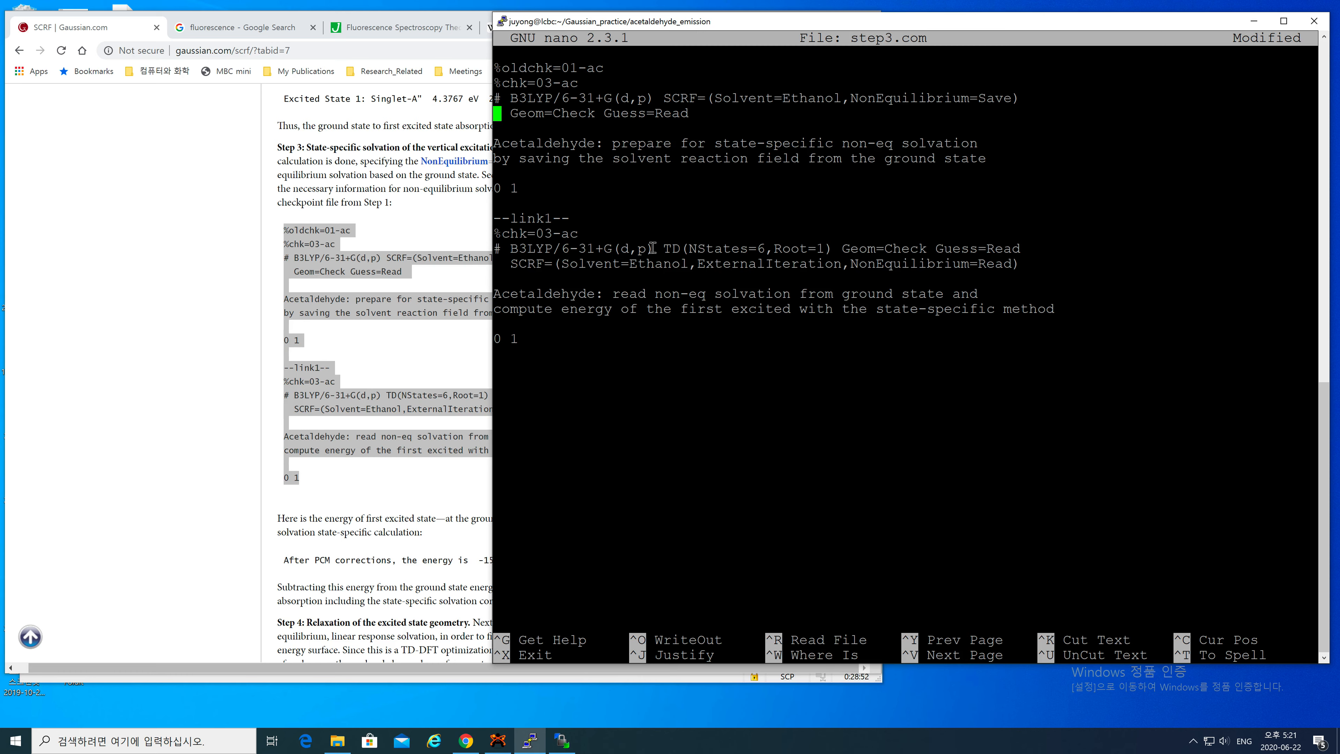
{"action": "left_click_drag", "start_coordinate": [657, 248], "coordinate": [830, 247]}
{"action": "left_click", "coordinate": [679, 248]}
{"action": "left_click", "coordinate": [830, 247]}
{"action": "left_click_drag", "start_coordinate": [842, 264], "coordinate": [1009, 263]}
{"action": "left_click", "coordinate": [1010, 263]}
{"action": "double_click", "coordinate": [640, 264]}
{"action": "left_click_drag", "start_coordinate": [846, 264], "coordinate": [1011, 265]}
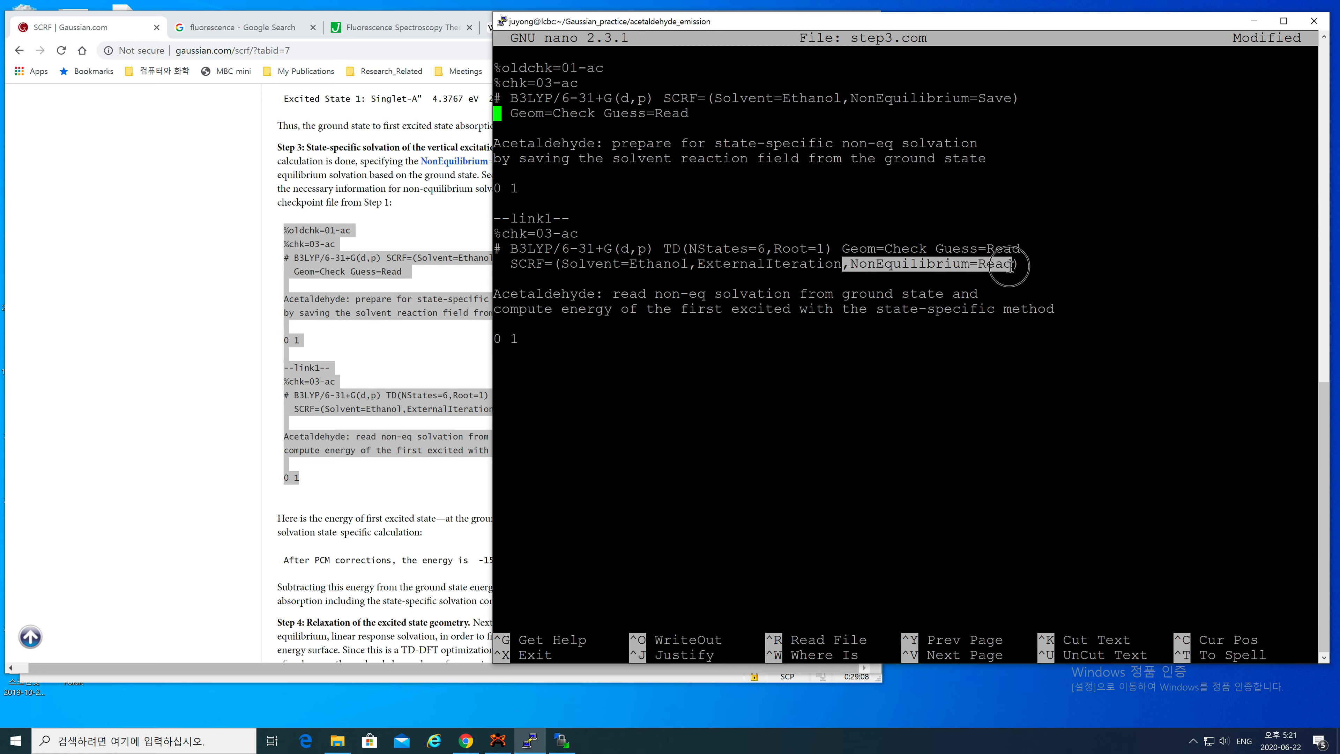
{"action": "left_click", "coordinate": [1010, 267]}
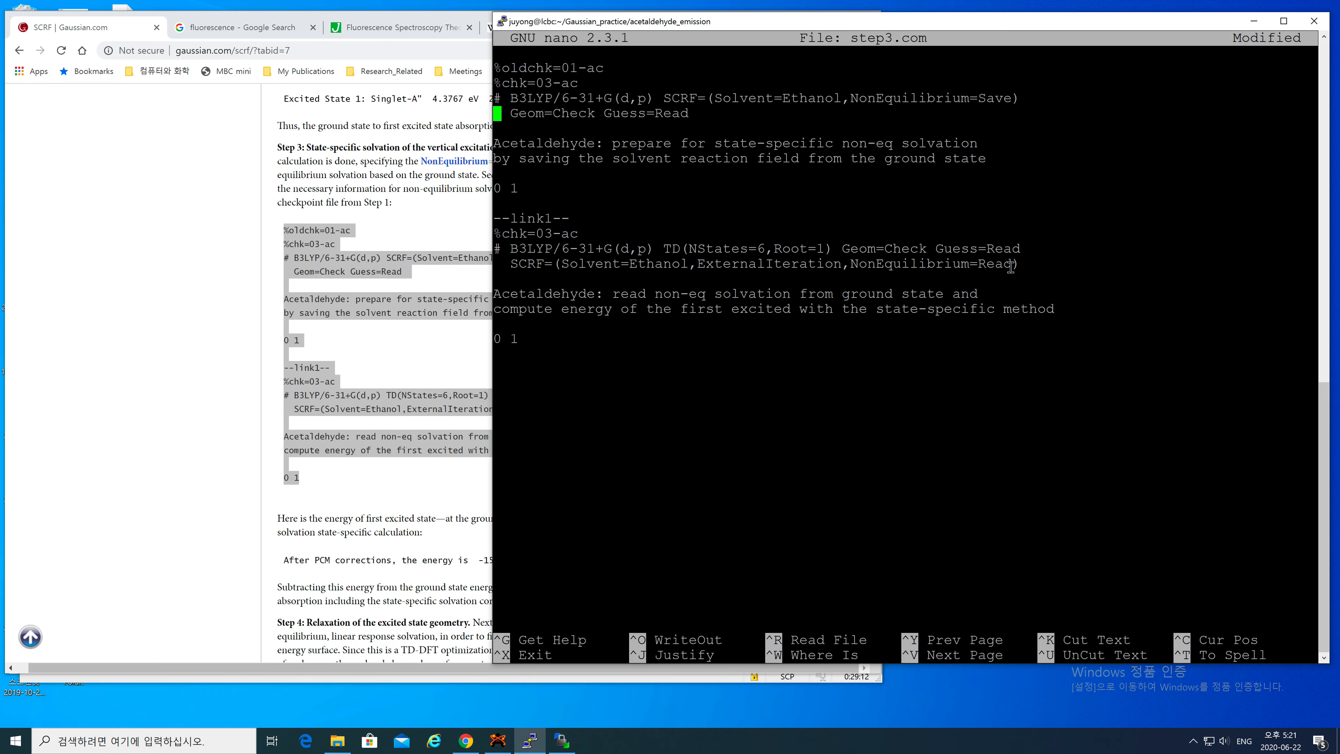
{"action": "double_click", "coordinate": [676, 264]}
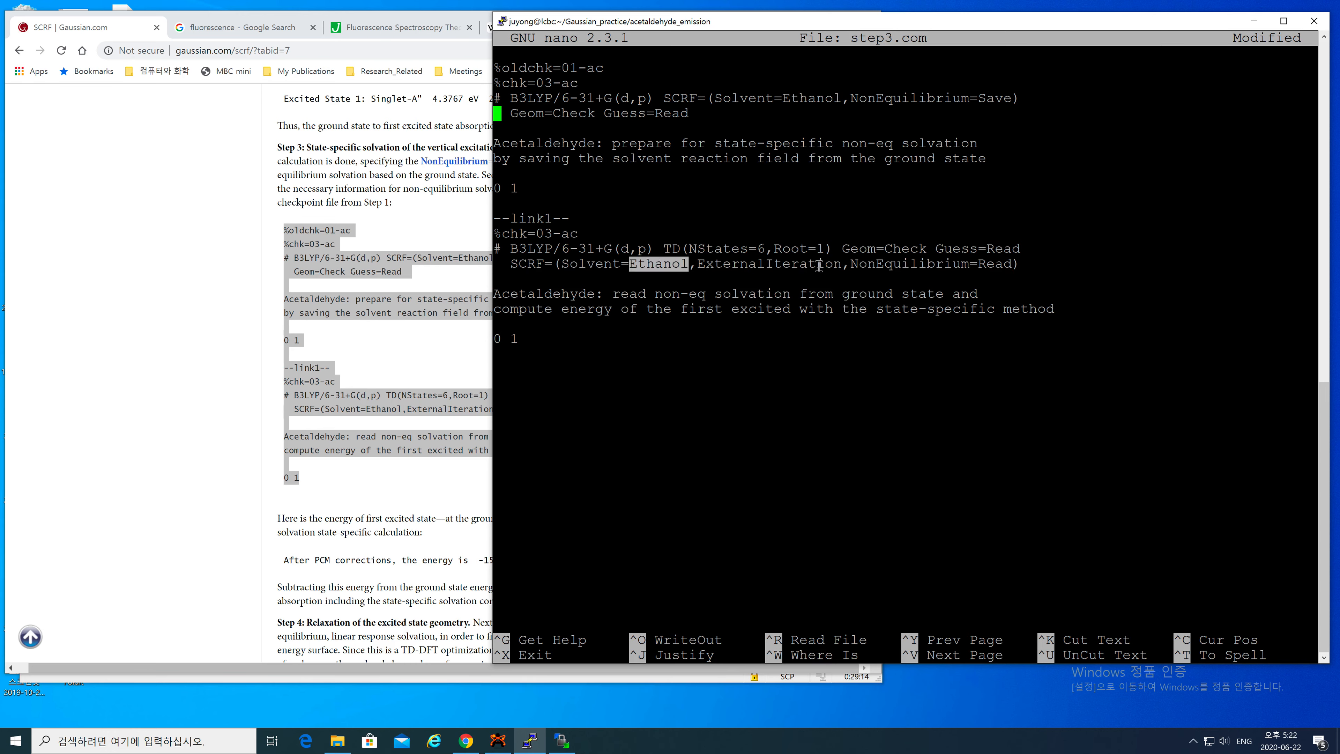
{"action": "left_click", "coordinate": [830, 263]}
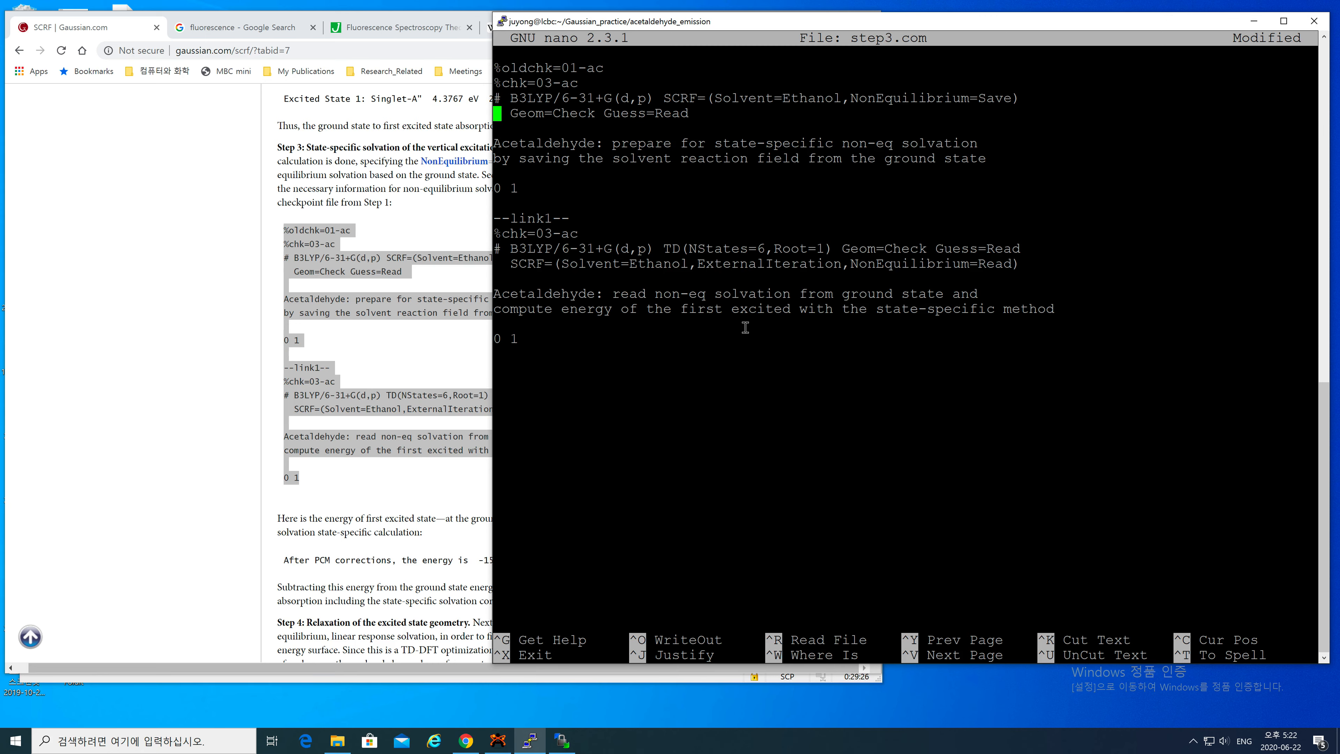
Compare the first job's Ethanol solvent and NonEquilibrium=Save options with the second job's NonEquilibrium=Read option in step3.com.
{"action": "key", "text": "Down"}
{"action": "key", "text": "Down"}
{"action": "key", "text": "Down"}
{"action": "key", "text": "Down"}
{"action": "key", "text": "Down"}
{"action": "key", "text": "Down"}
{"action": "key", "text": "Down"}
{"action": "key", "text": "Down"}
{"action": "key", "text": "Down"}
{"action": "key", "text": "Down"}
{"action": "key", "text": "Down"}
{"action": "key", "text": "Down"}
{"action": "key", "text": "Down"}
{"action": "key", "text": "Down"}
{"action": "key", "text": "Down"}
{"action": "key", "text": "Down"}
{"action": "key", "text": "Down"}
{"action": "left_click_drag", "start_coordinate": [850, 99], "coordinate": [1013, 100]}
{"action": "left_click", "coordinate": [1012, 100]}
{"action": "left_click_drag", "start_coordinate": [850, 99], "coordinate": [1011, 97]}
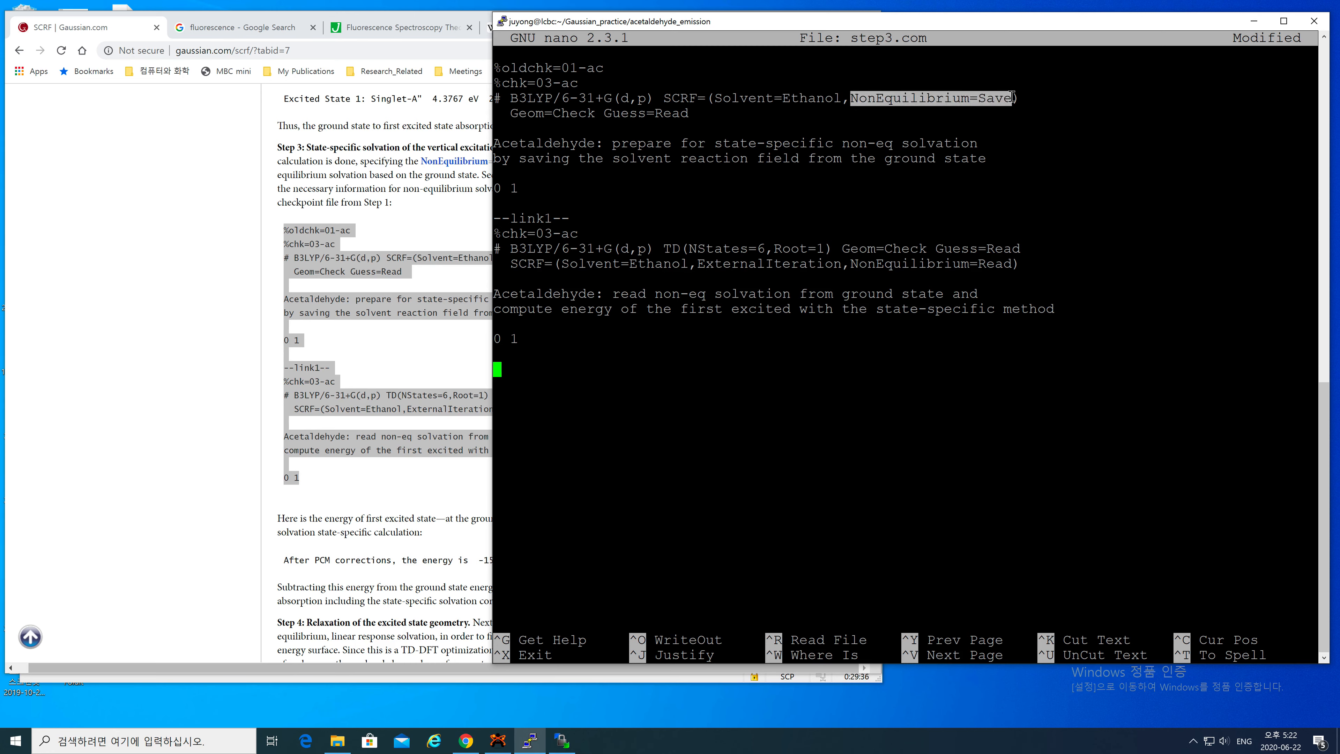
{"action": "left_click", "coordinate": [1012, 97]}
{"action": "double_click", "coordinate": [817, 98]}
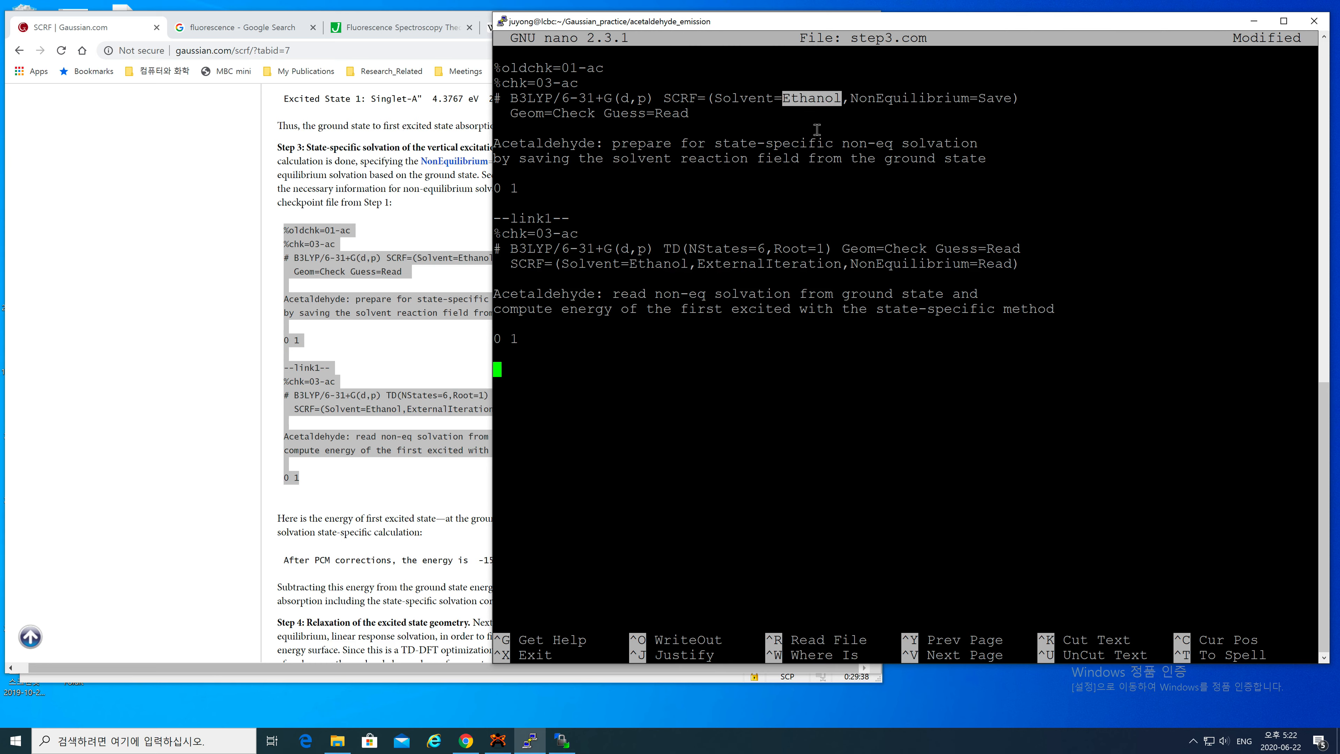
{"action": "double_click", "coordinate": [997, 264]}
{"action": "left_click", "coordinate": [953, 297]}
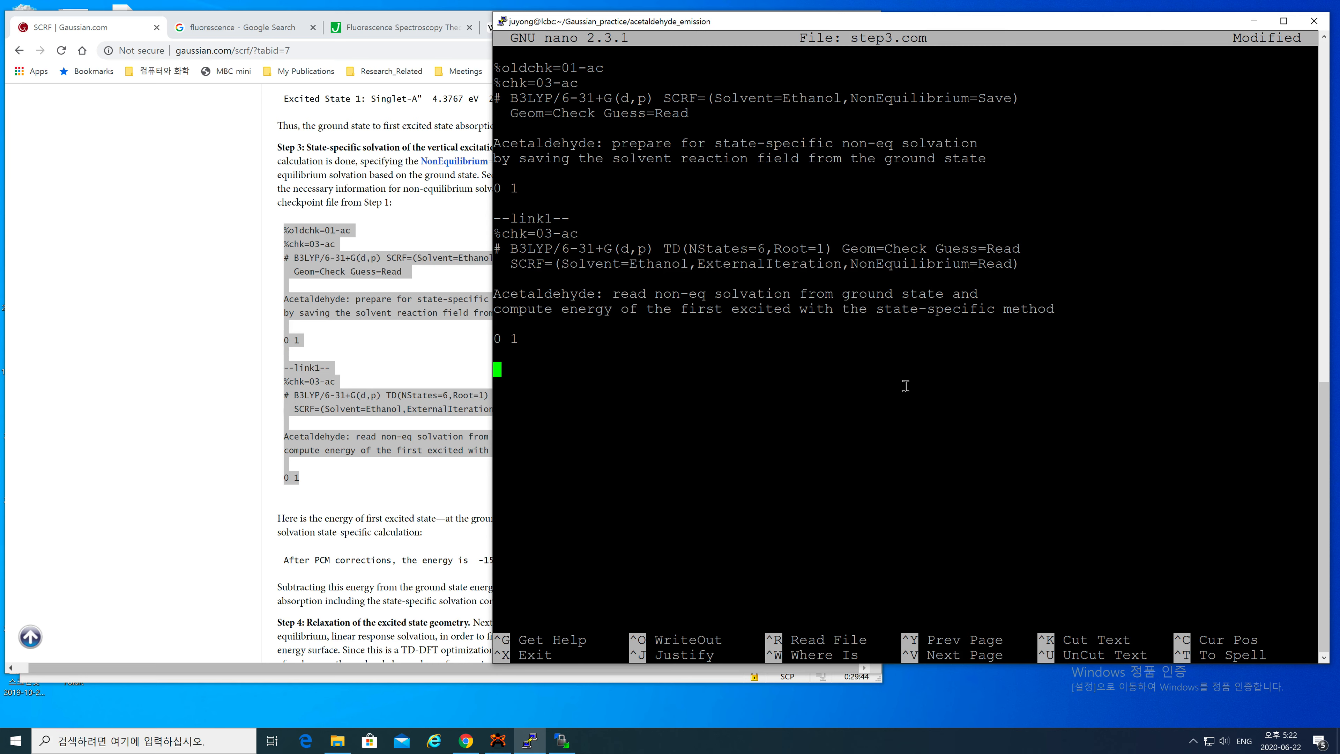
Save the input under the file name step3.com and exit the nano editor.
{"action": "key", "text": "ctrl+o"}
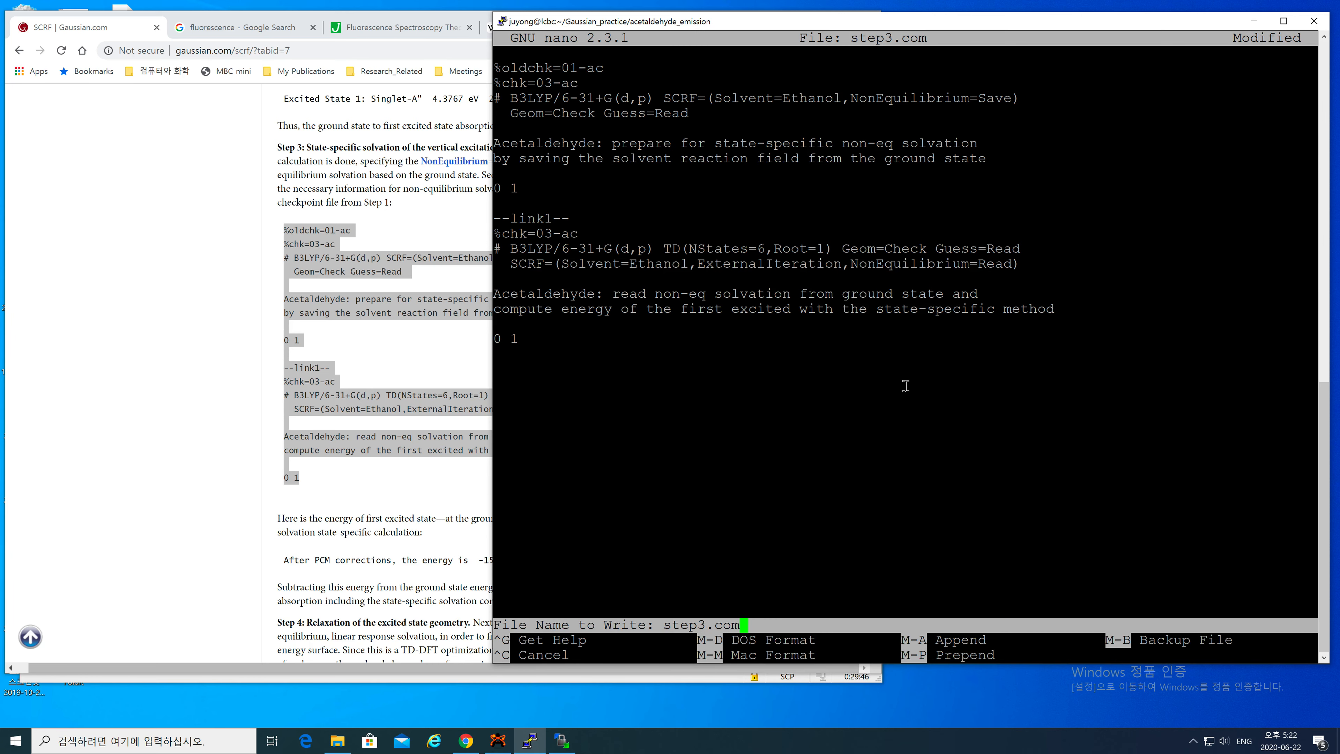
{"action": "key", "text": "Return"}
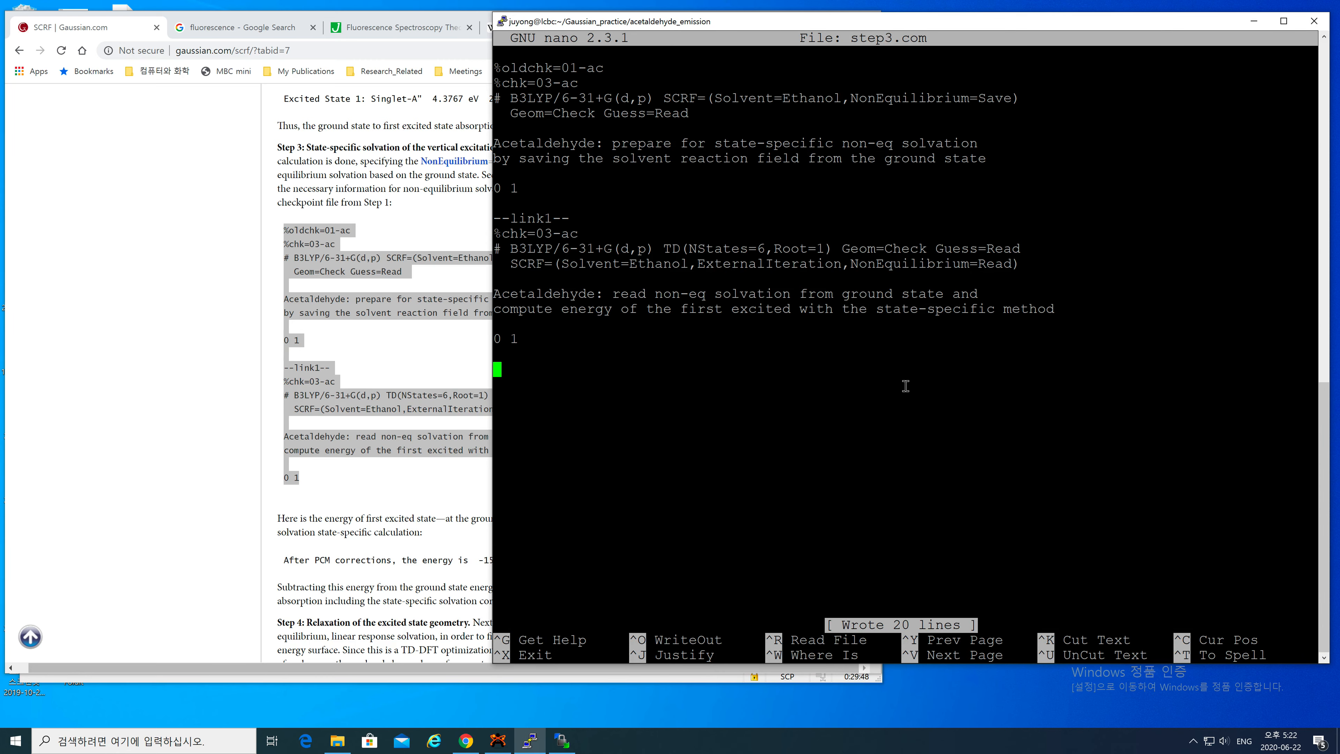
{"action": "key", "text": "ctrl+x"}
Run step3.com with g16 as a background job, redirecting its output to step3.log.
{"action": "type", "text": "g16 step3.com "}
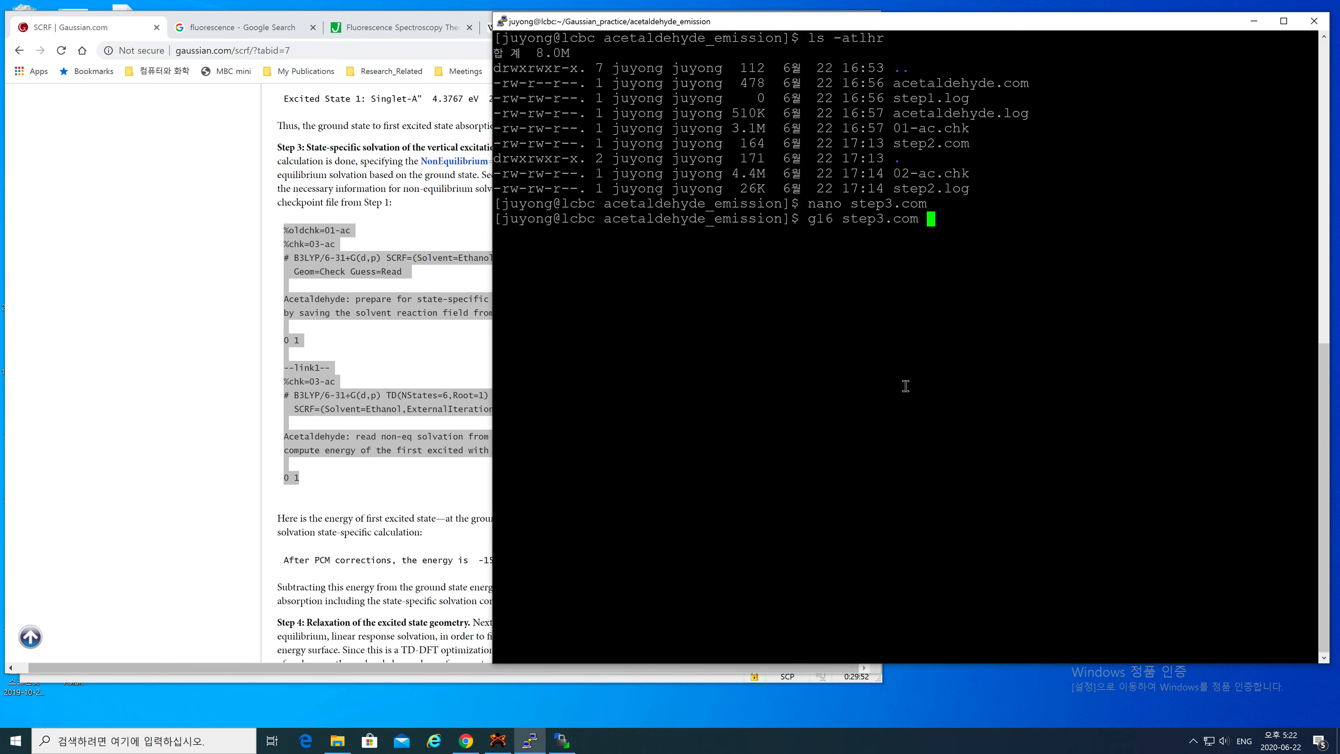
{"action": "type", "text": "> step3.com"}
{"action": "key", "text": "BackSpace"}
{"action": "key", "text": "BackSpace"}
{"action": "key", "text": "BackSpace"}
{"action": "type", "text": "log &"}
{"action": "key", "text": "Return"}
{"action": "key", "text": "Return"}
List all files in the folder with ls -atlhr and follow the growing step3.log with tail -f.
{"action": "type", "text": "ls -atlhr"}
{"action": "key", "text": "Return"}
{"action": "type", "text": "tail -f step3.log"}
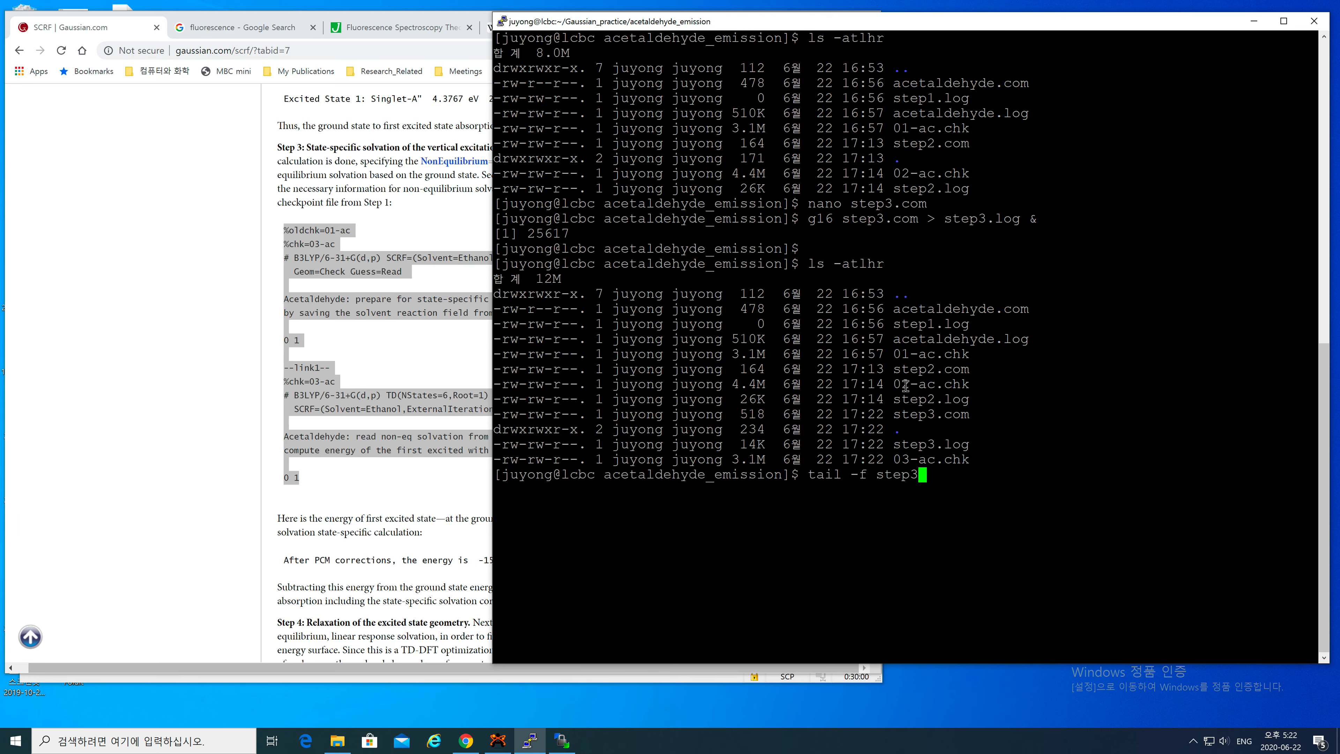
{"action": "key", "text": "Return"}
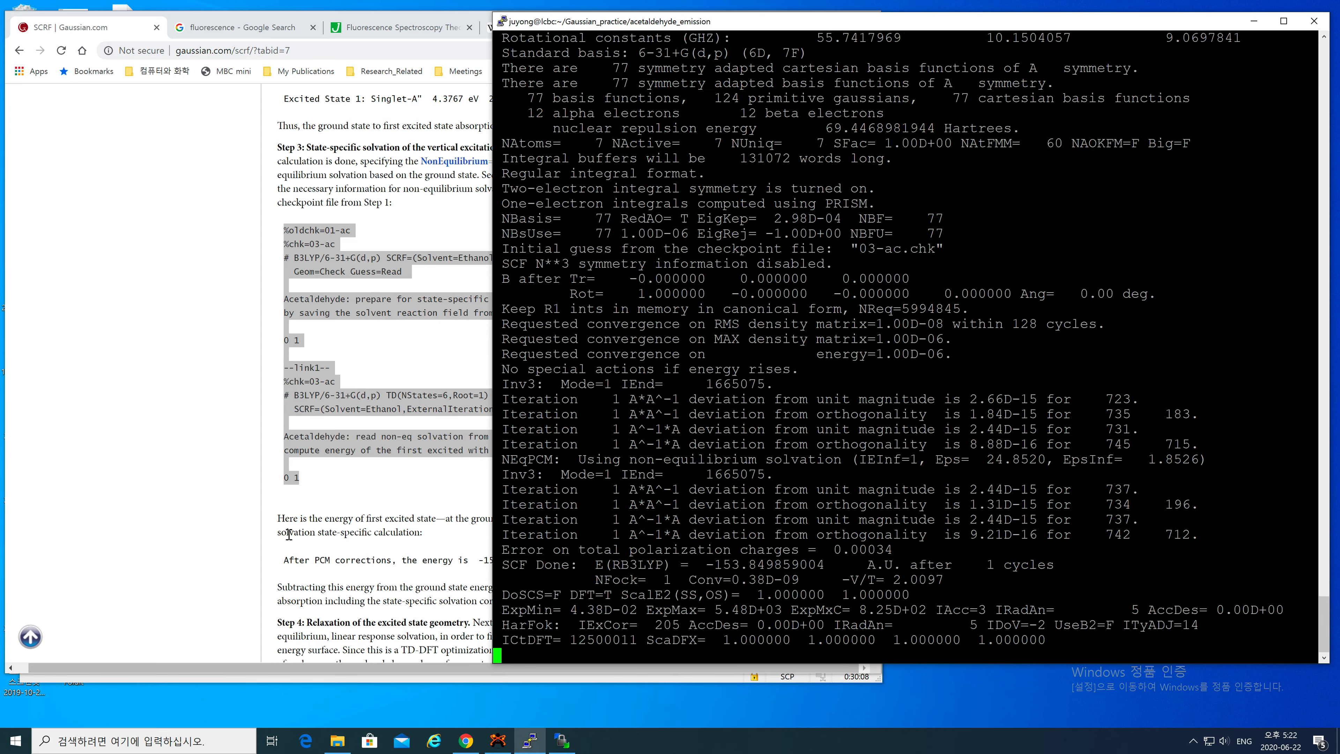
Switch to the Gaussian SCRF page in Chrome and examine the "After PCM corrections" energy line under Step 3.
{"action": "left_click", "coordinate": [310, 530]}
{"action": "scroll", "coordinate": [311, 531], "scroll_direction": "down", "scroll_amount": 2}
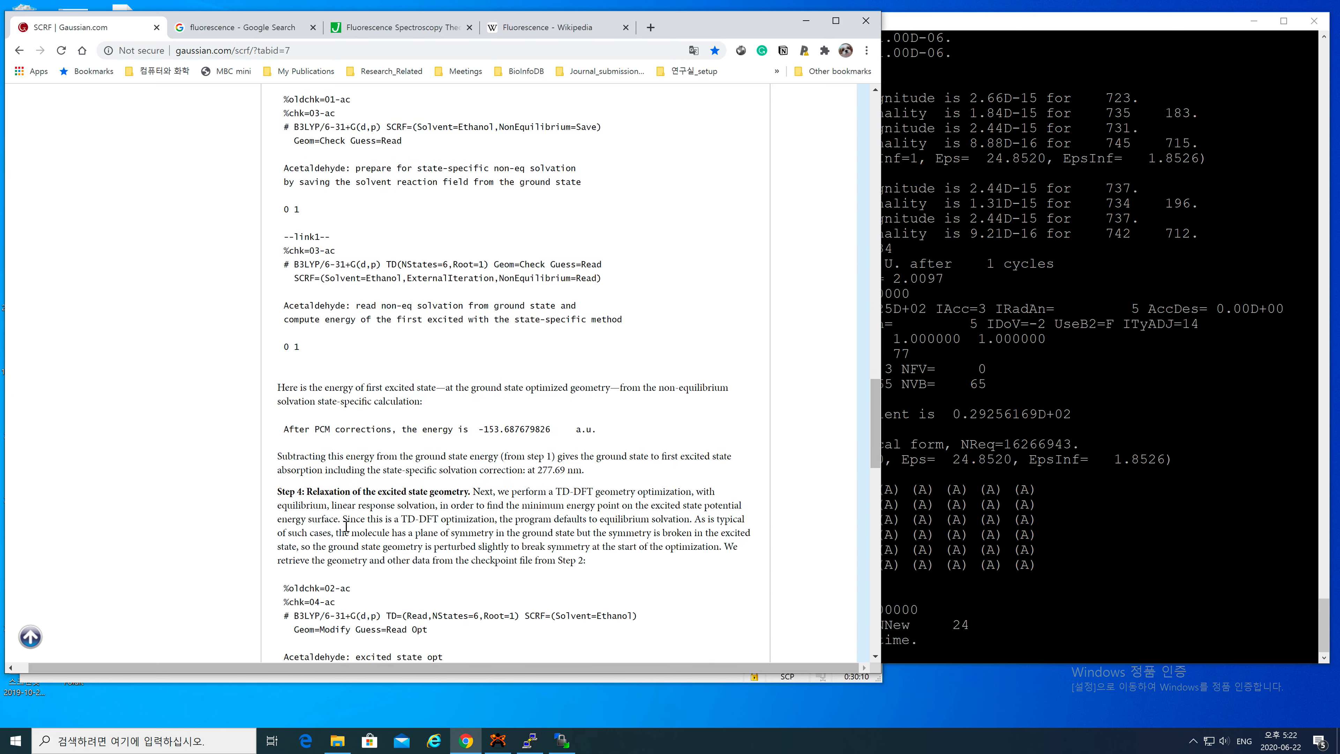
{"action": "left_click_drag", "start_coordinate": [284, 431], "coordinate": [392, 429]}
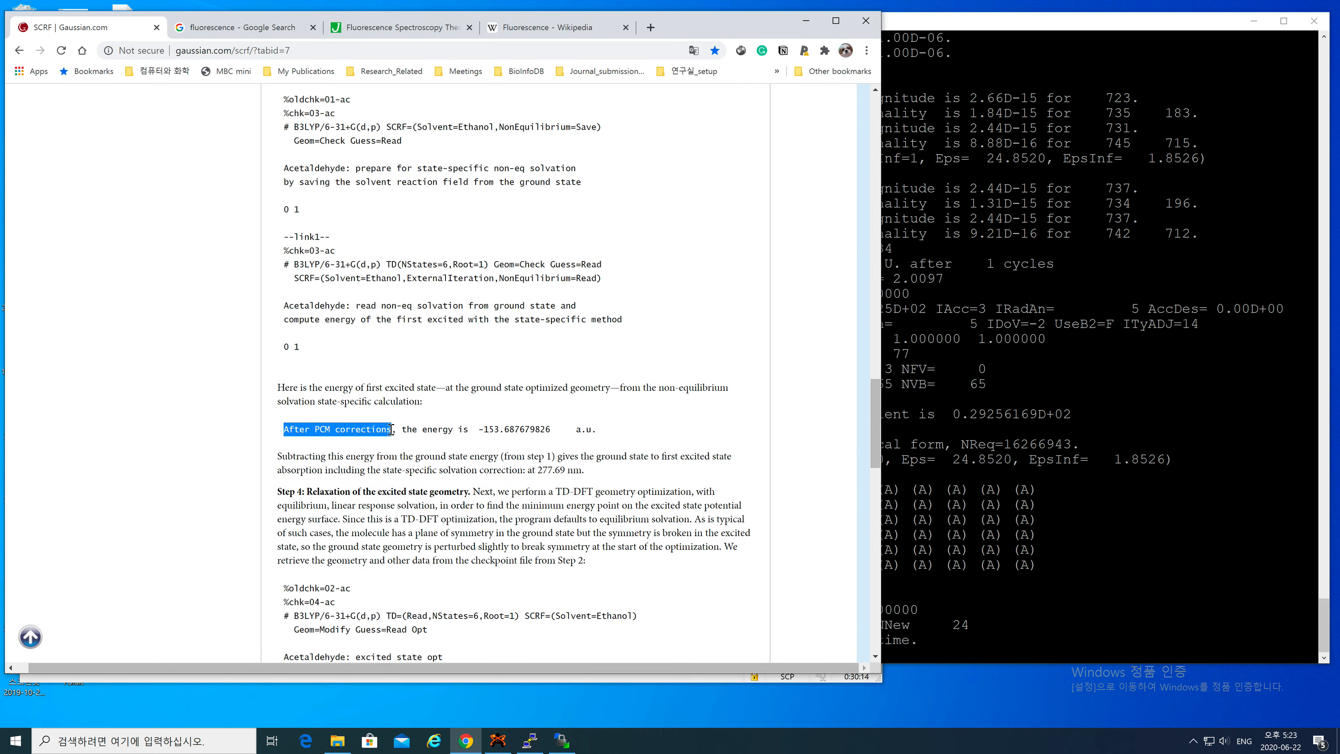
{"action": "double_click", "coordinate": [511, 428]}
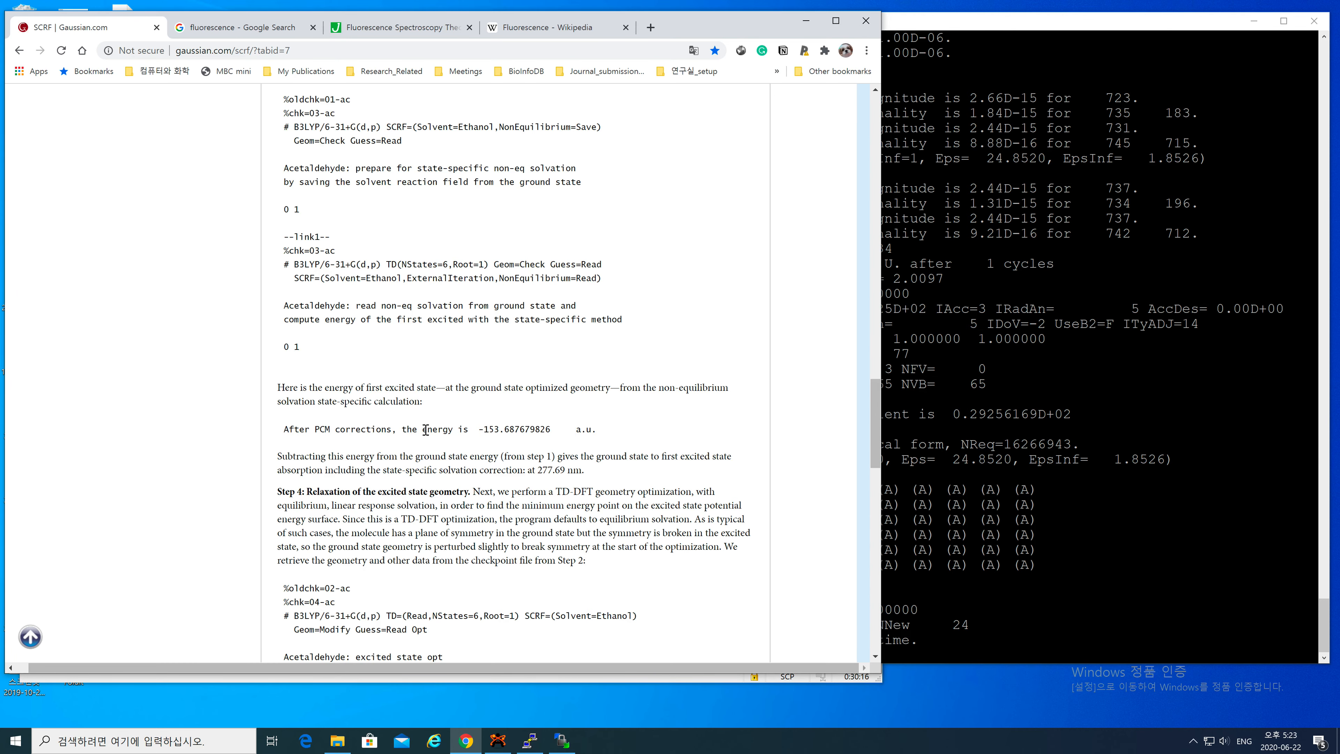
{"action": "left_click_drag", "start_coordinate": [316, 429], "coordinate": [392, 429]}
{"action": "left_click", "coordinate": [392, 429]}
{"action": "left_click", "coordinate": [966, 463]}
{"action": "left_click", "coordinate": [353, 495]}
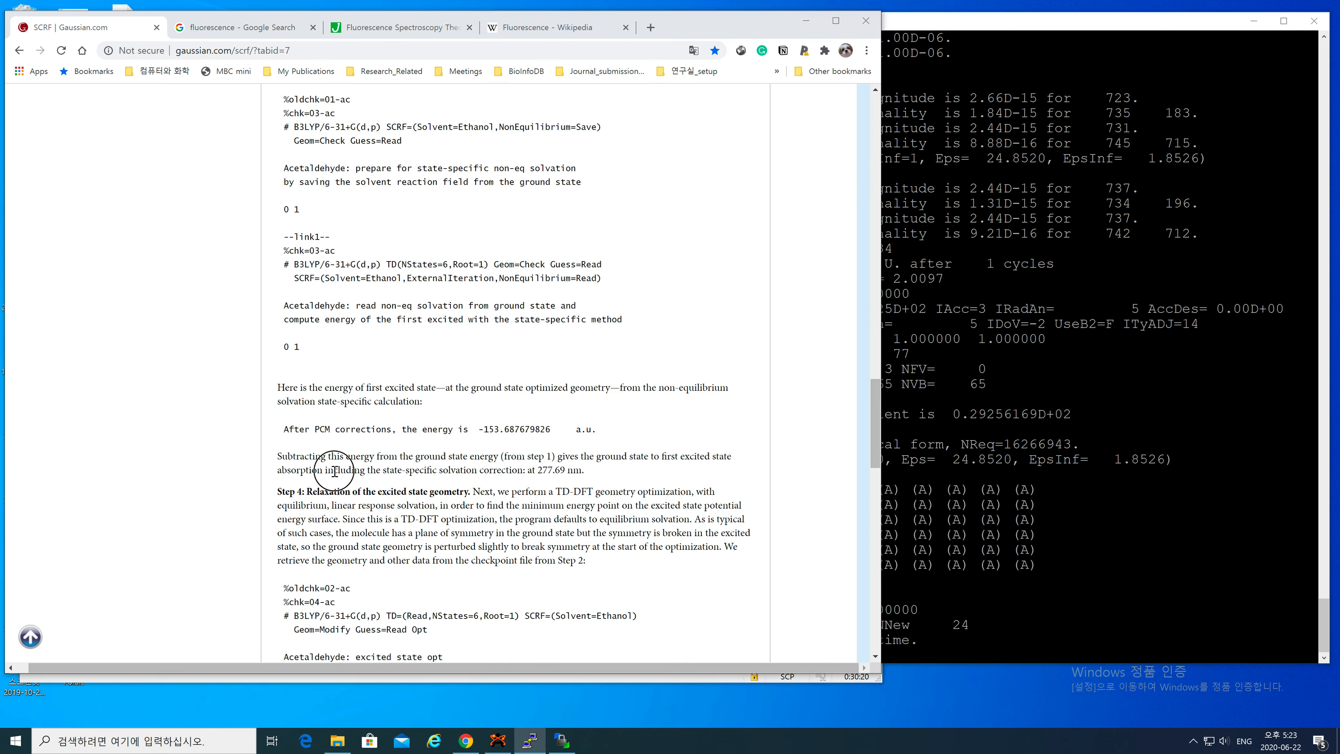
{"action": "left_click_drag", "start_coordinate": [315, 429], "coordinate": [331, 426]}
{"action": "left_click", "coordinate": [342, 429]}
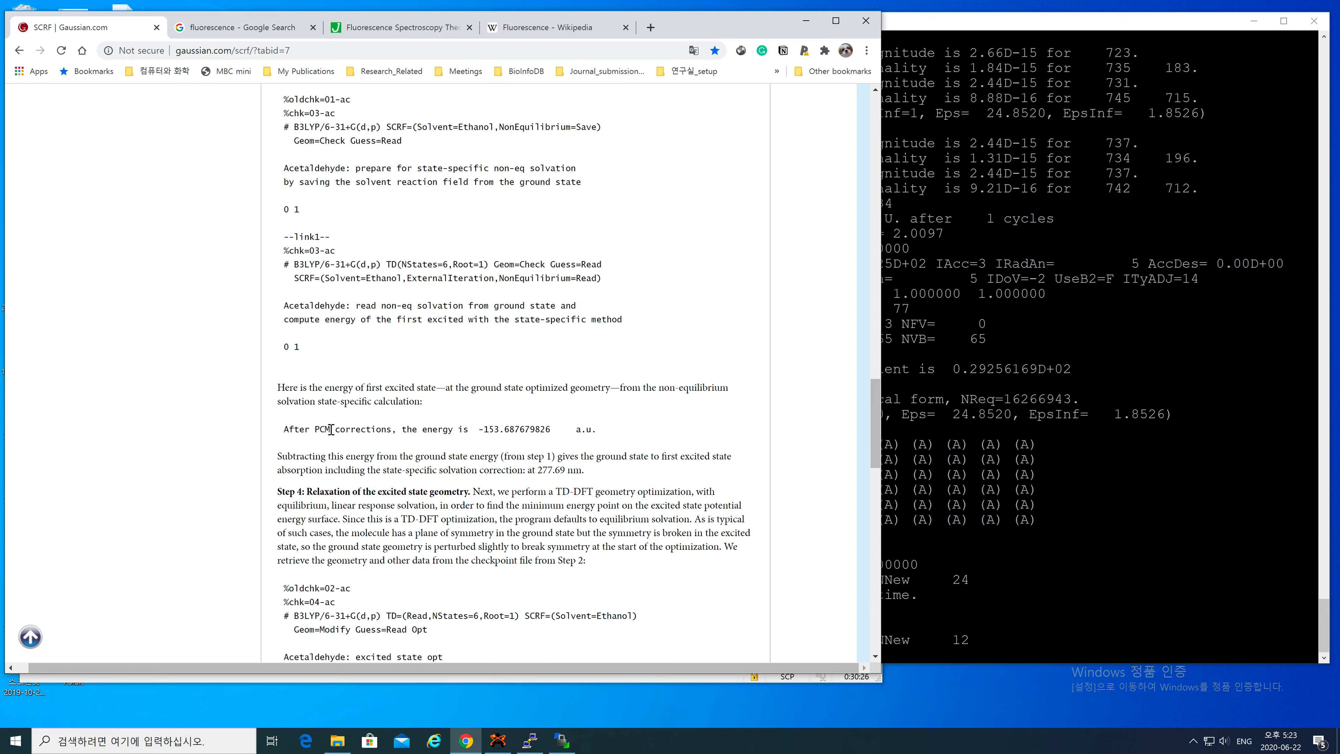
{"action": "left_click_drag", "start_coordinate": [316, 429], "coordinate": [477, 429]}
{"action": "double_click", "coordinate": [486, 428]}
{"action": "left_click", "coordinate": [512, 431]}
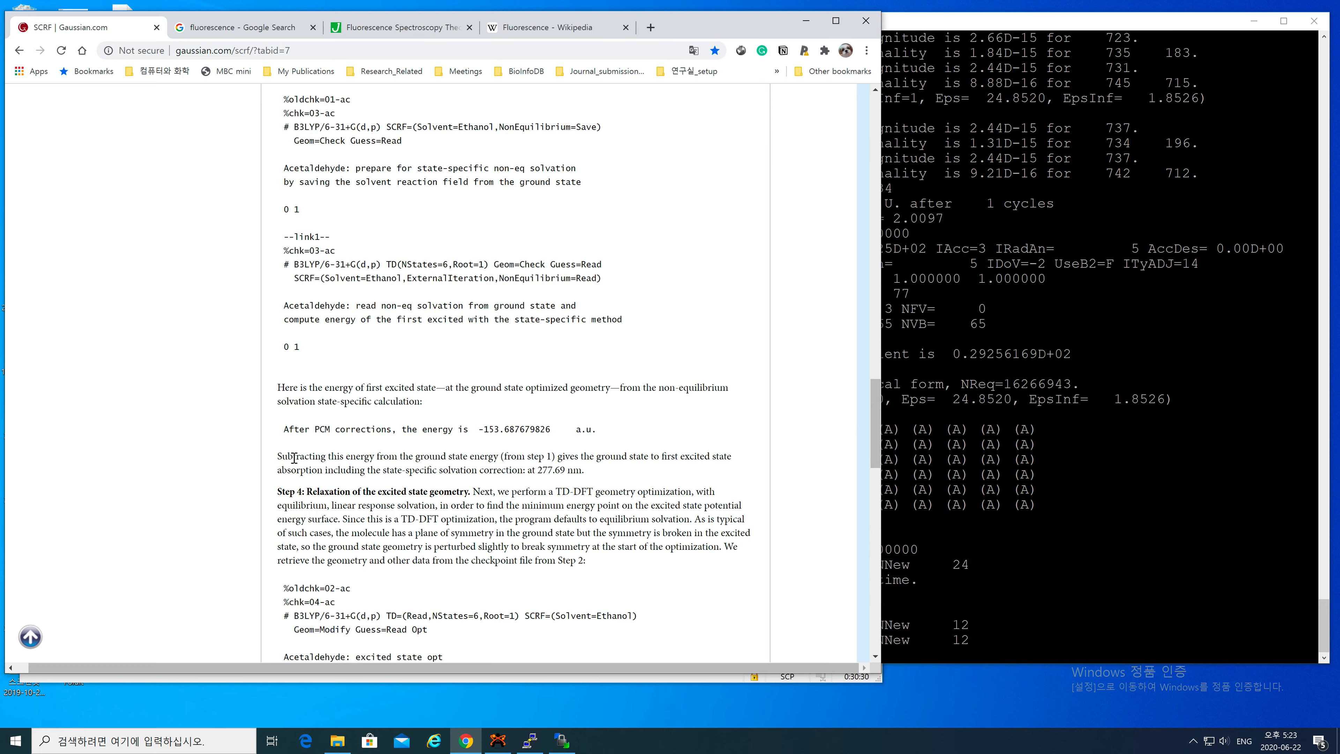
Read how the PCM-corrected excited-state energy and the ground-state energy from step 1 are subtracted to obtain the absorption.
{"action": "left_click_drag", "start_coordinate": [279, 457], "coordinate": [548, 431]}
{"action": "left_click", "coordinate": [501, 460]}
{"action": "double_click", "coordinate": [499, 427]}
{"action": "left_click", "coordinate": [485, 430]}
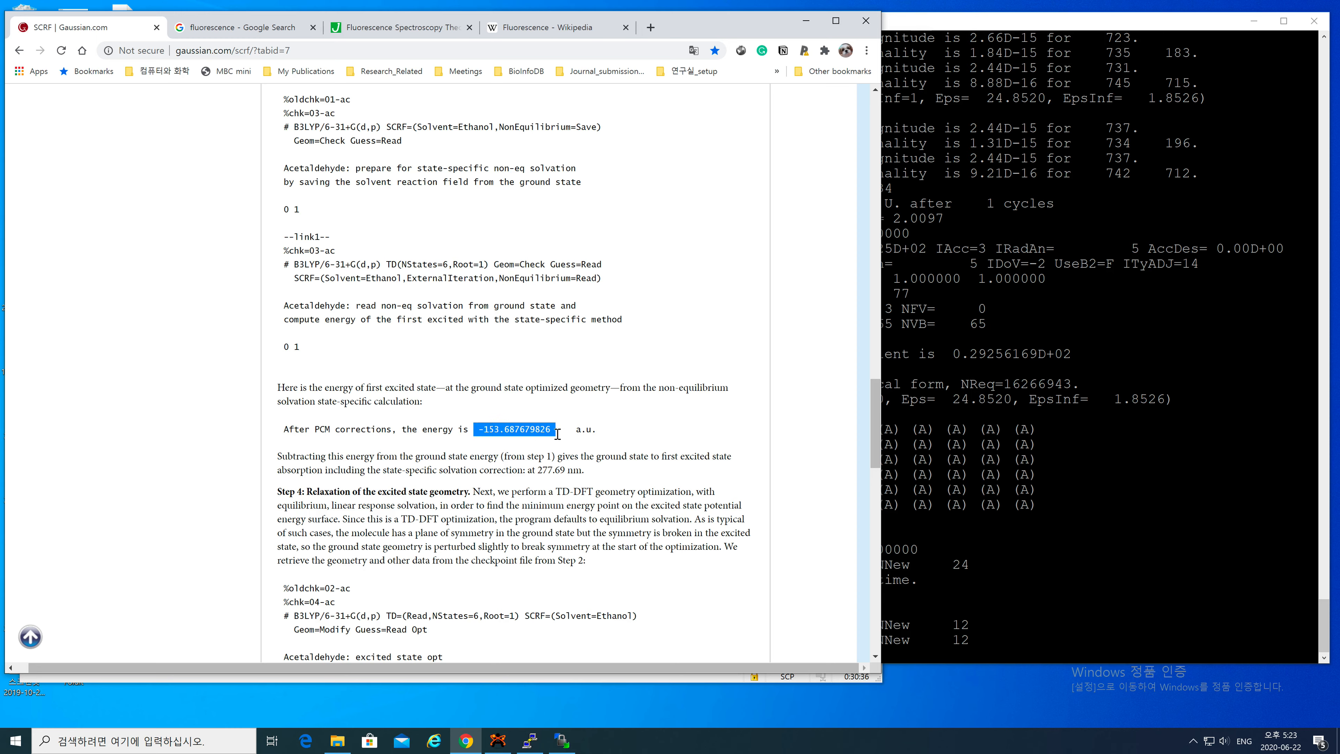
{"action": "left_click", "coordinate": [550, 436]}
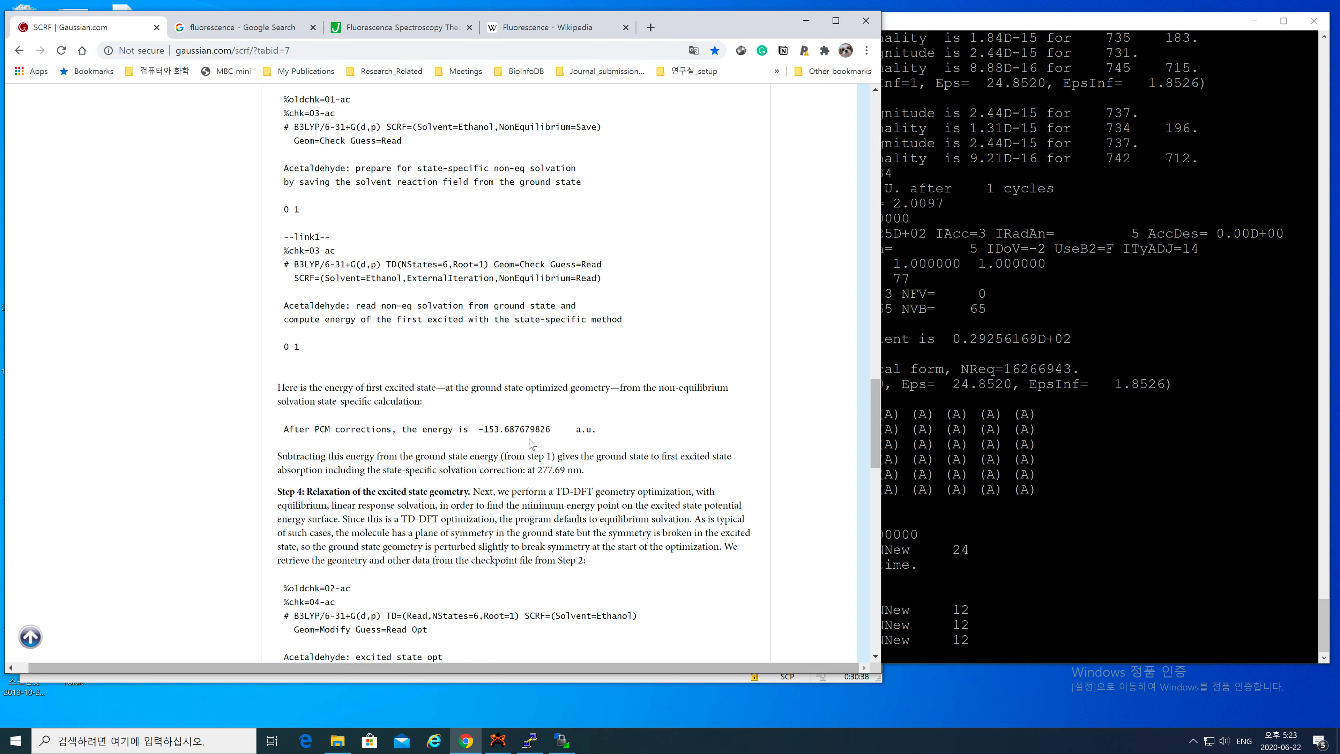
{"action": "double_click", "coordinate": [509, 428]}
{"action": "left_click", "coordinate": [509, 428]}
{"action": "left_click", "coordinate": [509, 428]}
{"action": "double_click", "coordinate": [537, 456]}
{"action": "left_click", "coordinate": [552, 455]}
{"action": "left_click_drag", "start_coordinate": [528, 457], "coordinate": [552, 457]}
{"action": "left_click_drag", "start_coordinate": [474, 428], "coordinate": [563, 457]}
{"action": "left_click", "coordinate": [556, 429]}
{"action": "left_click", "coordinate": [564, 456]}
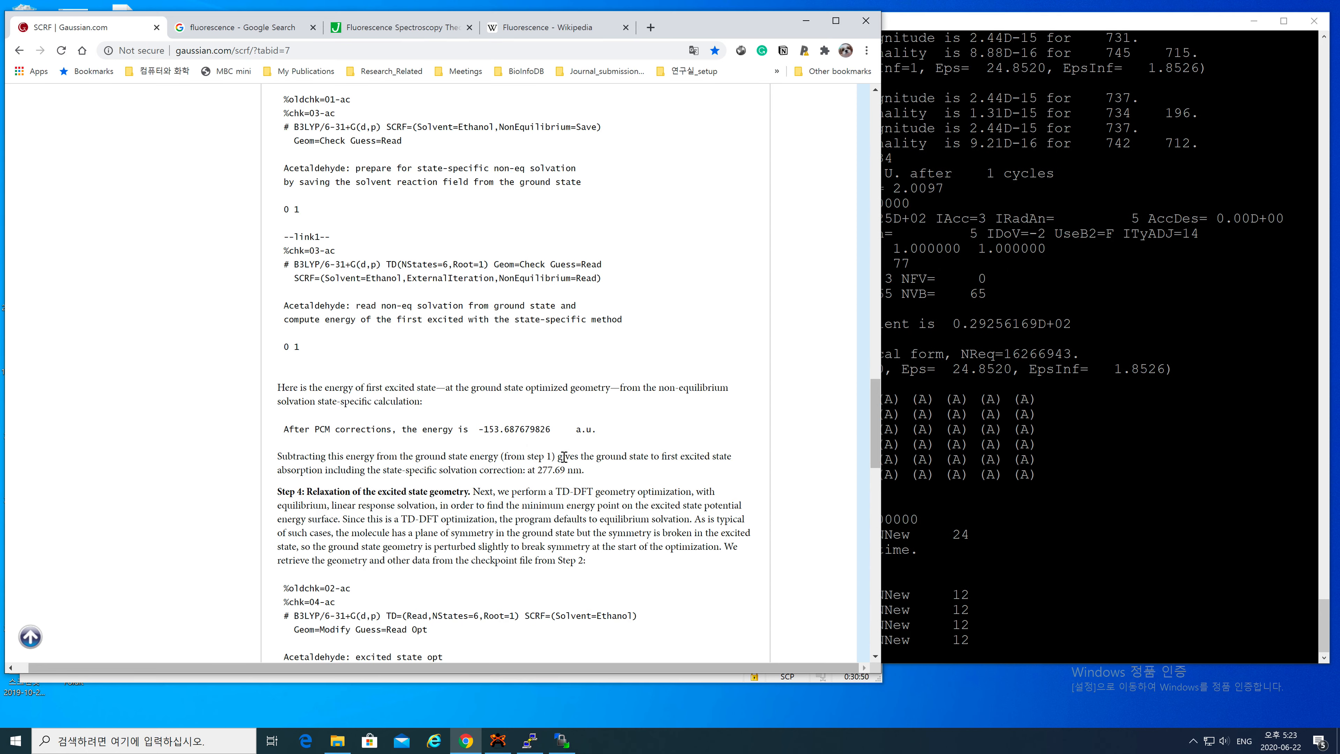
Consult the Jablonski diagram on the Fluorescence Spectroscopy page and reread the SCRF page's Step 3 description and example input.
{"action": "left_click", "coordinate": [399, 28]}
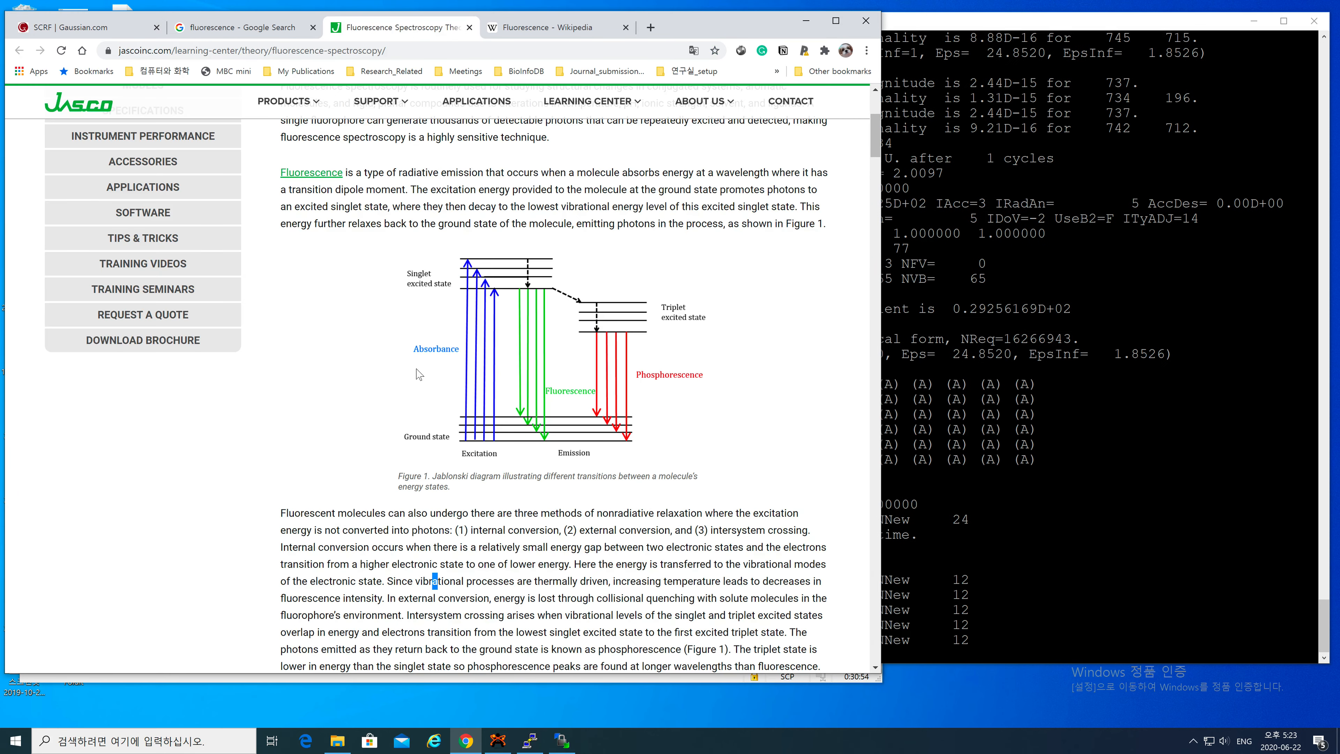
{"action": "left_click", "coordinate": [72, 31]}
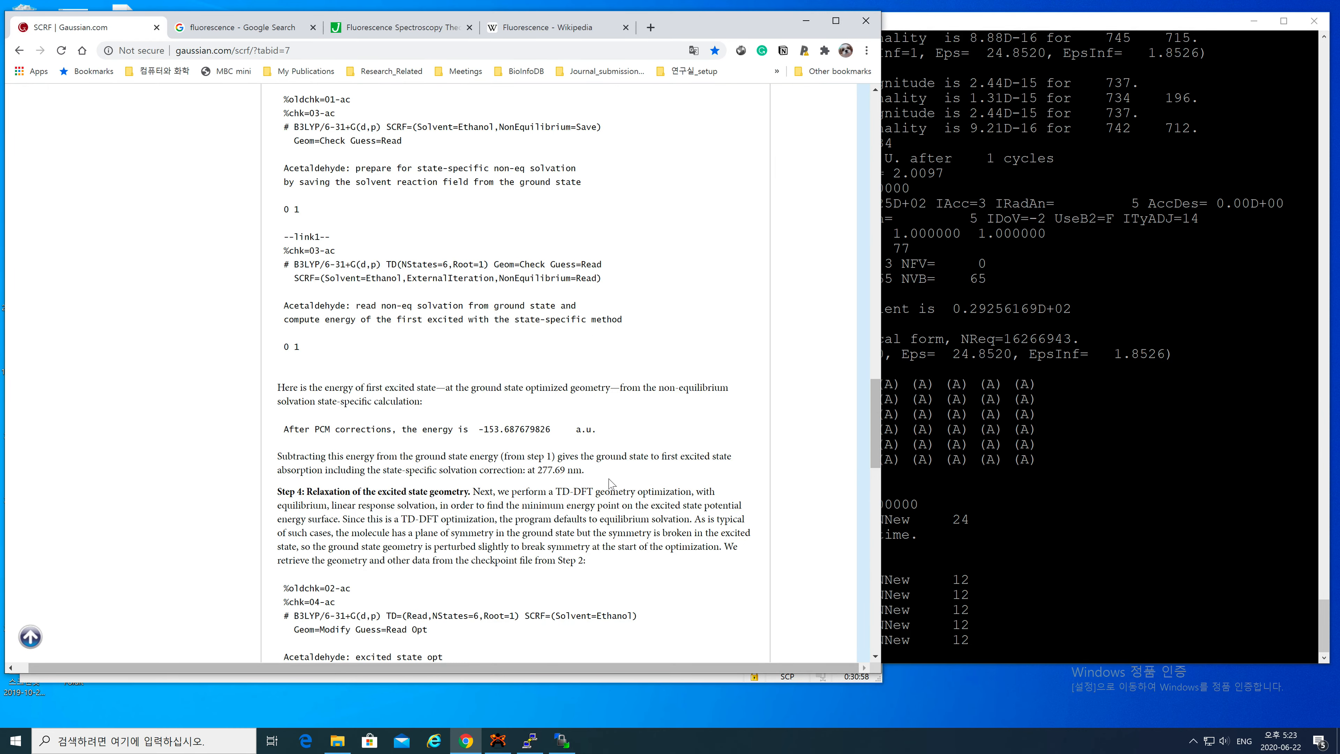
{"action": "scroll", "coordinate": [609, 483], "scroll_direction": "down", "scroll_amount": 1}
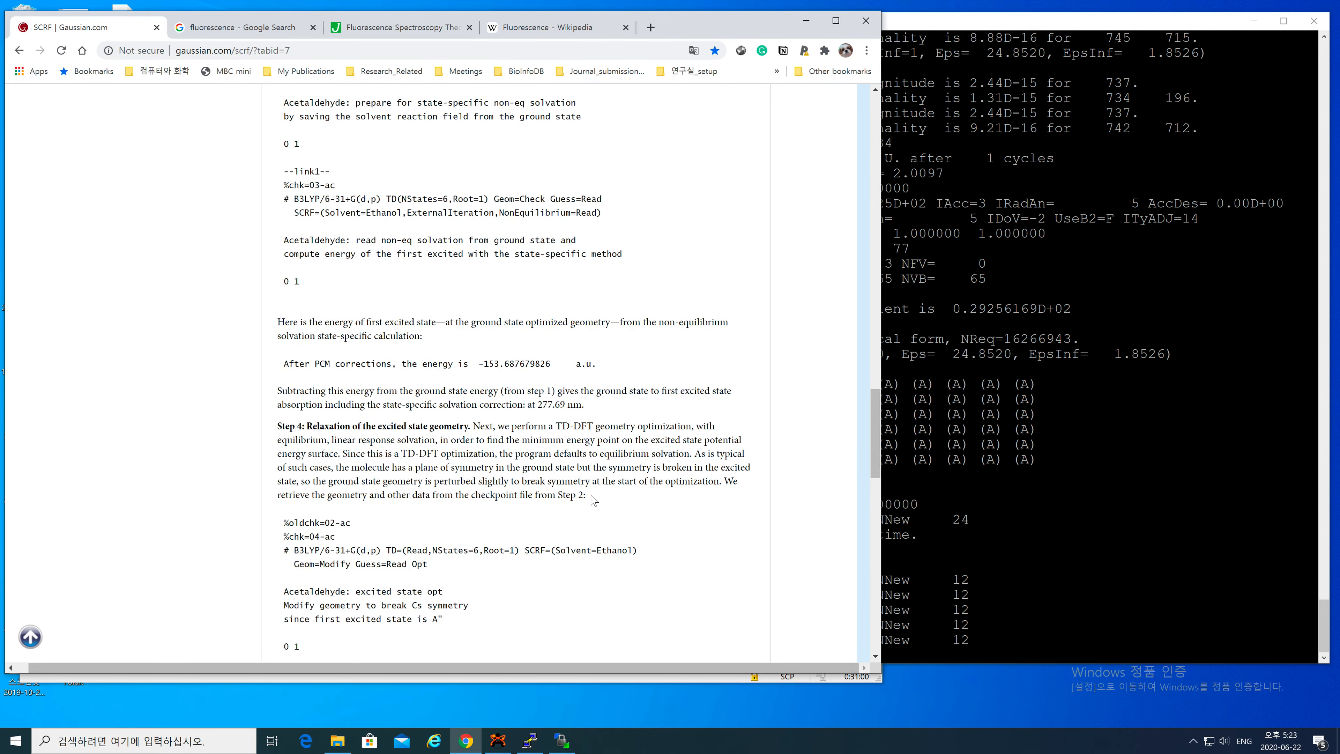
{"action": "scroll", "coordinate": [622, 509], "scroll_direction": "up", "scroll_amount": 2}
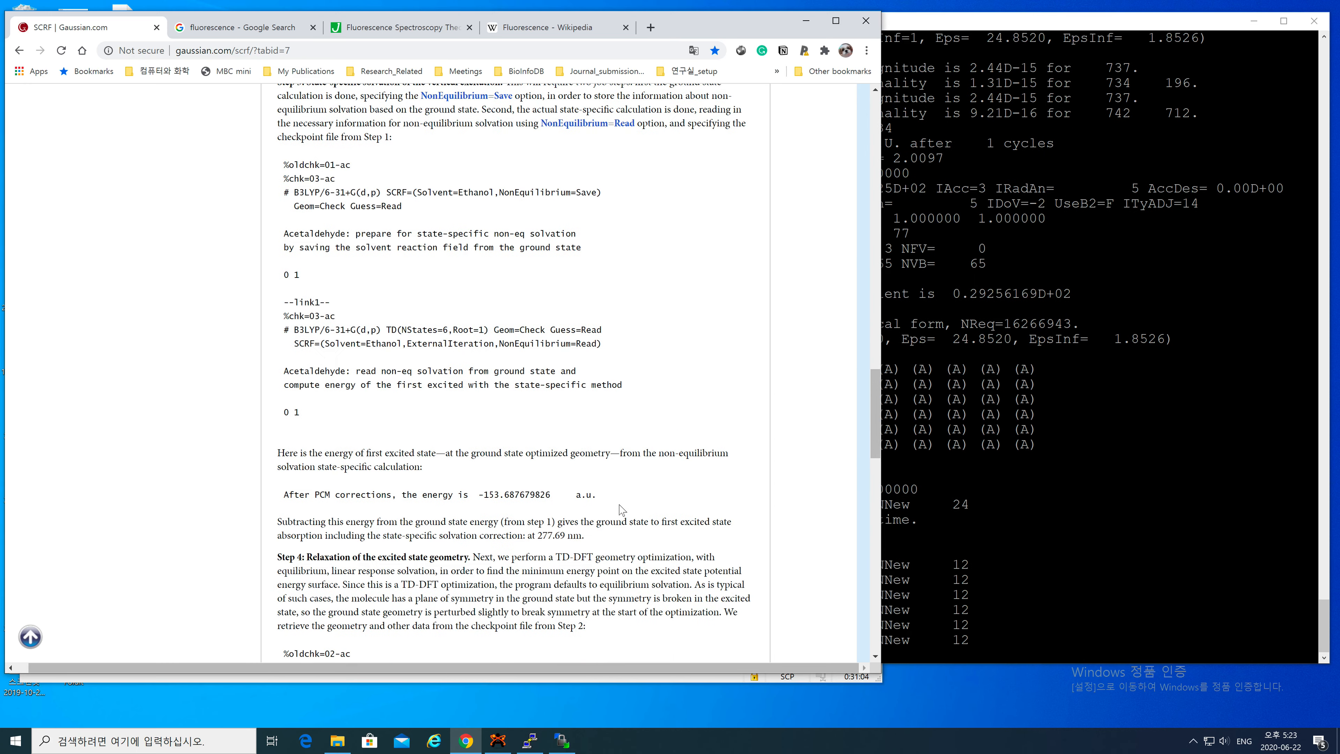
{"action": "scroll", "coordinate": [621, 509], "scroll_direction": "up", "scroll_amount": 1}
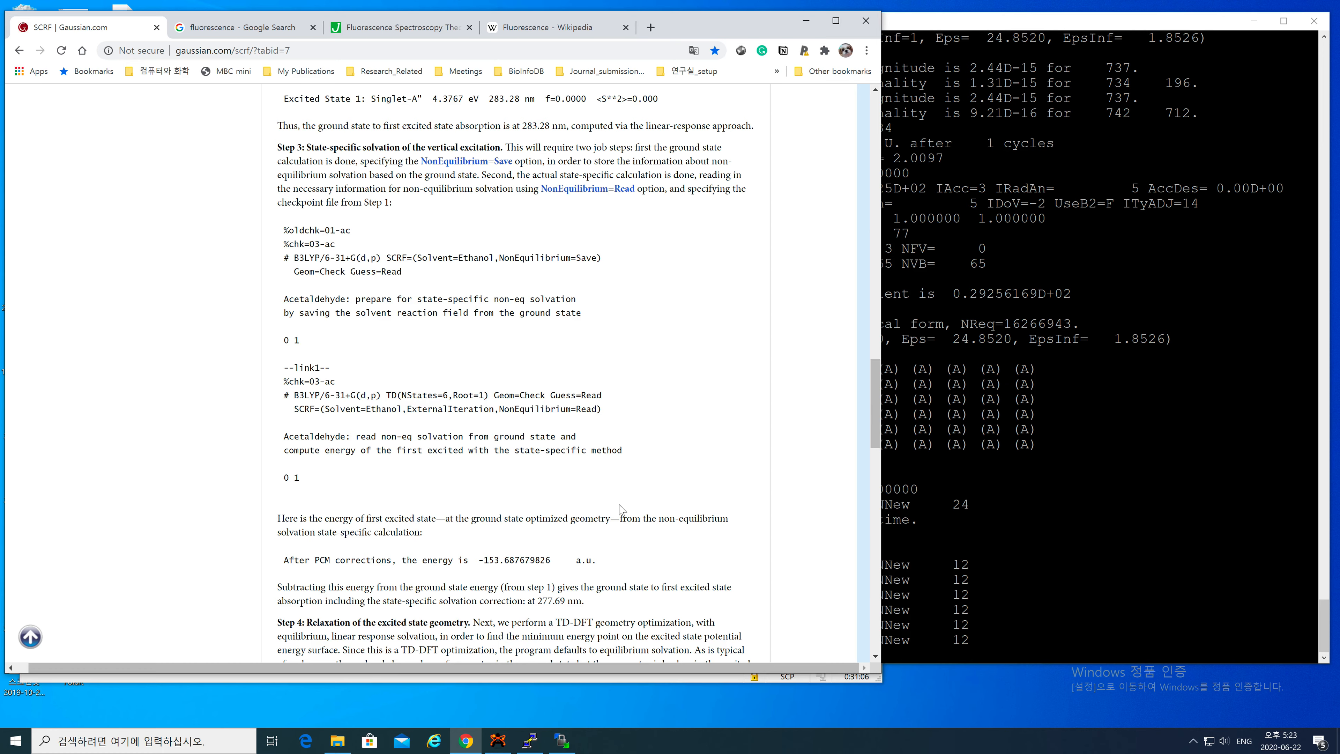
{"action": "scroll", "coordinate": [621, 509], "scroll_direction": "up", "scroll_amount": 1}
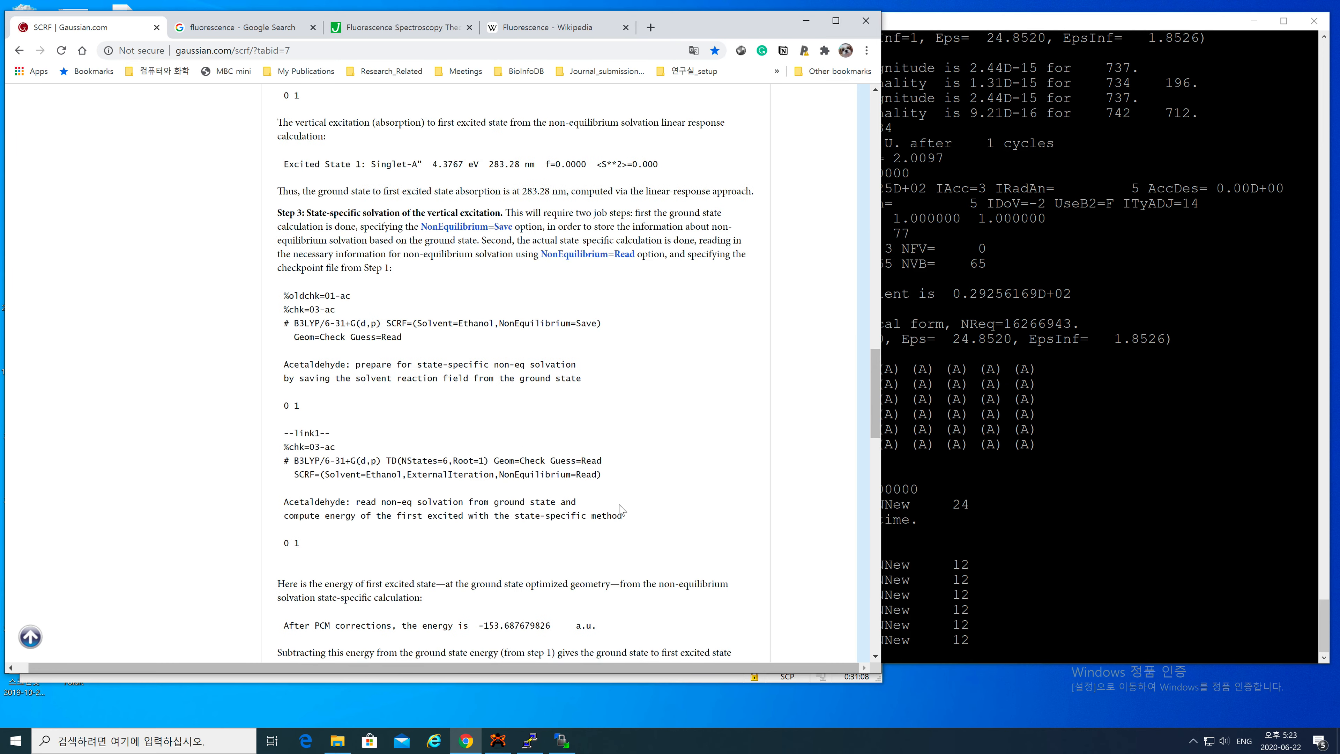
{"action": "scroll", "coordinate": [621, 510], "scroll_direction": "down", "scroll_amount": 3}
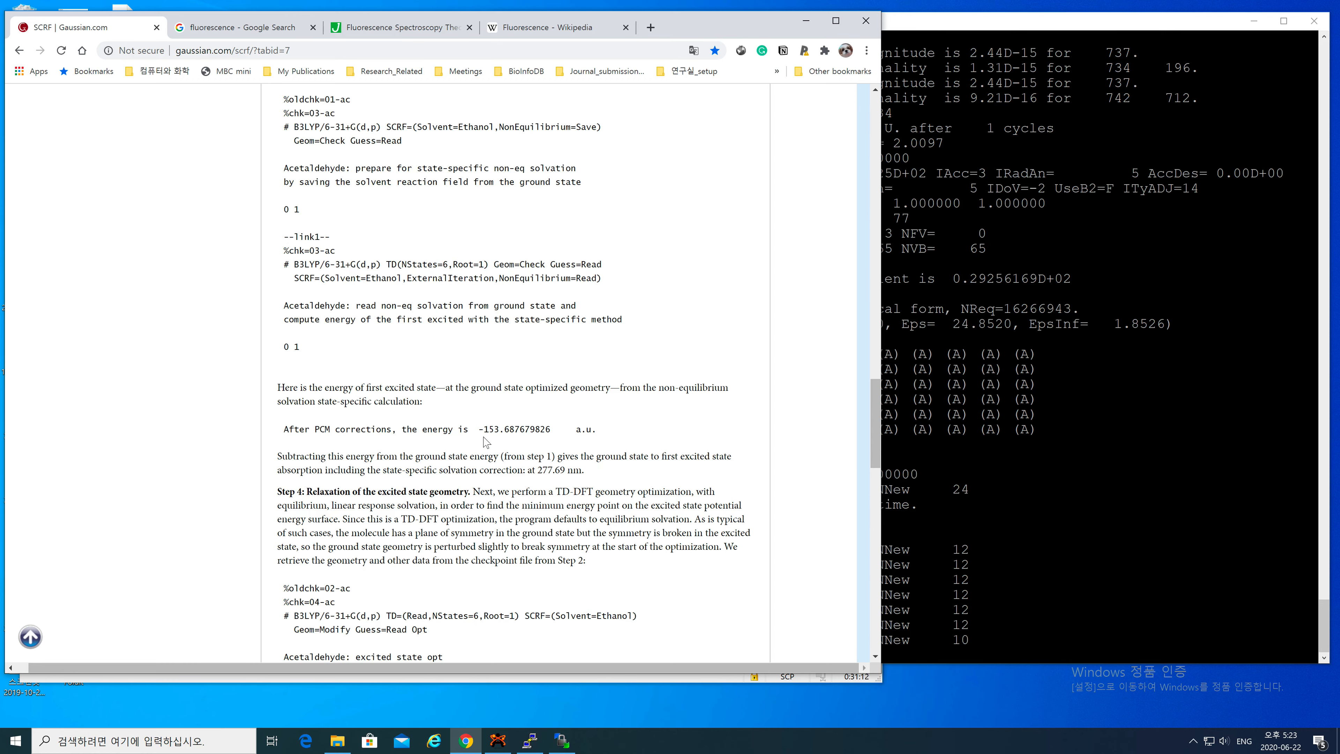
{"action": "scroll", "coordinate": [503, 451], "scroll_direction": "up", "scroll_amount": 1}
{"action": "scroll", "coordinate": [342, 400], "scroll_direction": "up", "scroll_amount": 2}
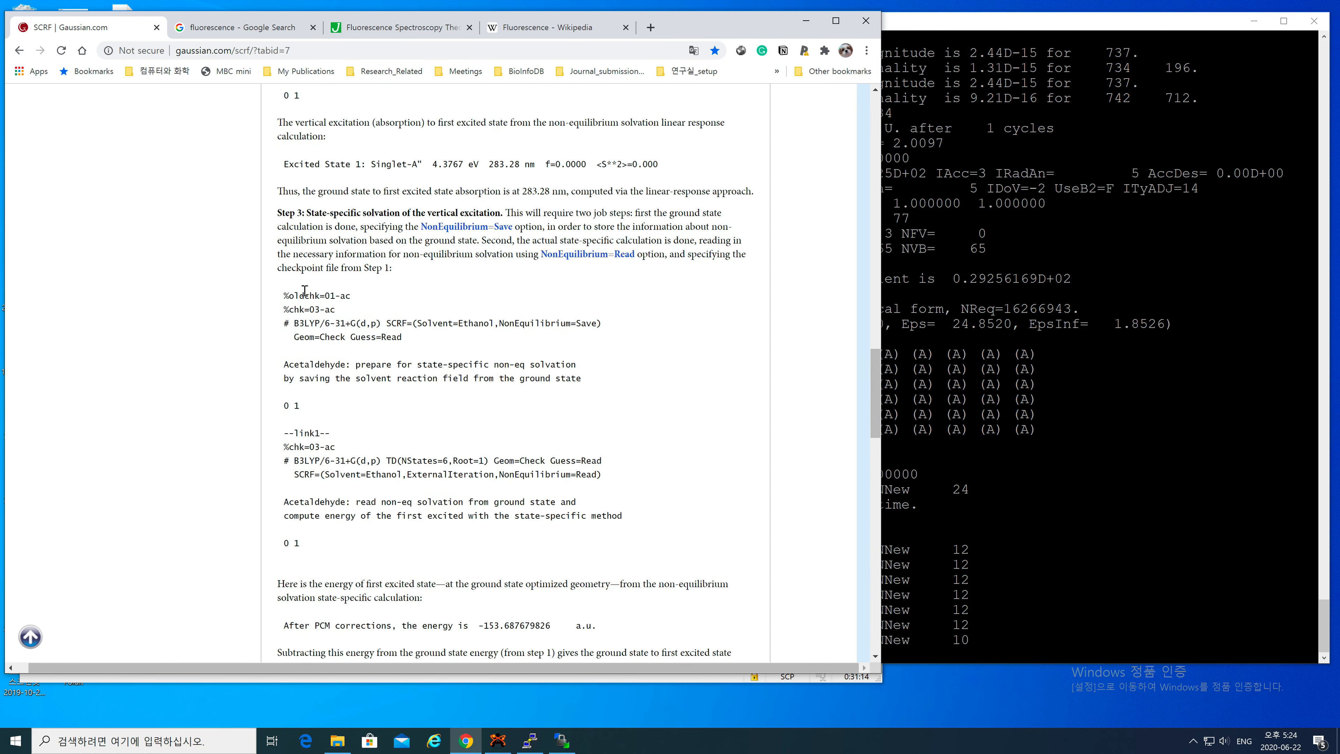
{"action": "scroll", "coordinate": [582, 608], "scroll_direction": "down", "scroll_amount": 1}
{"action": "scroll", "coordinate": [582, 608], "scroll_direction": "down", "scroll_amount": 1}
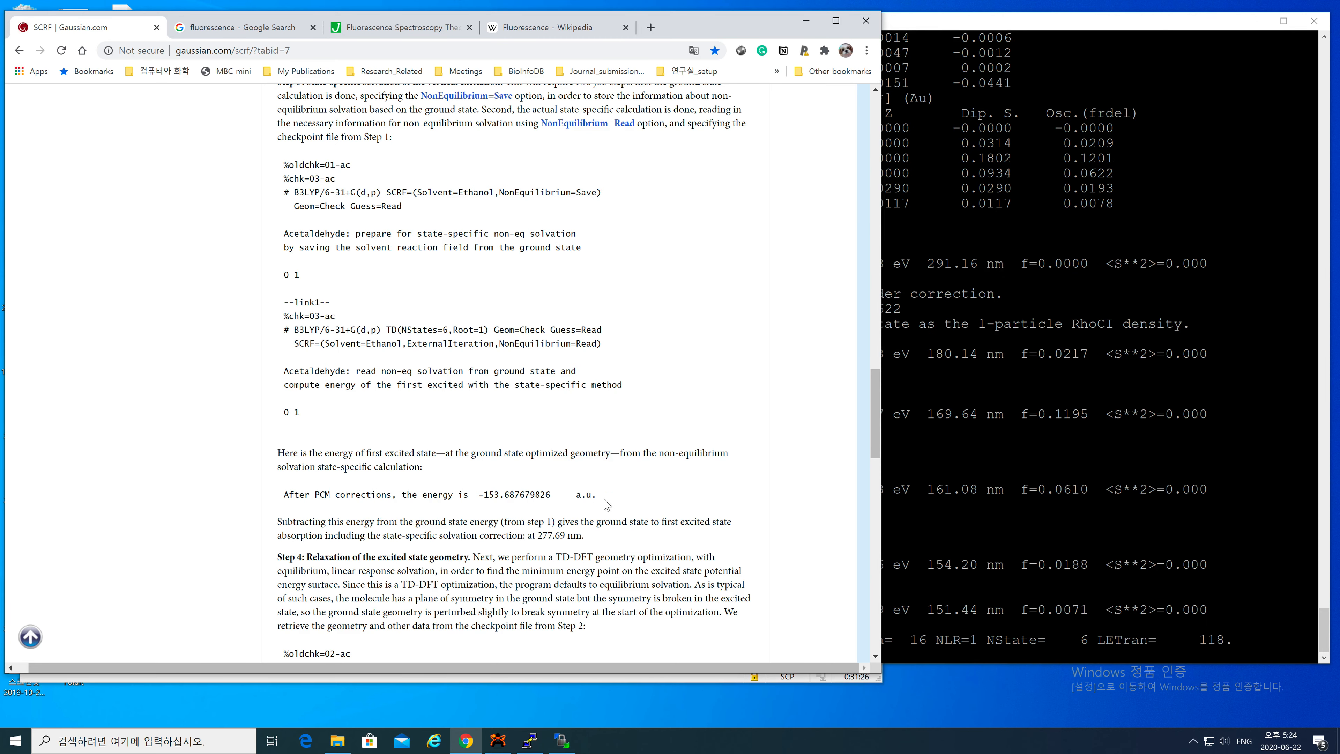
Check the running step3.log output in the terminal against the Step 3 explanation on the SCRF page.
{"action": "left_click", "coordinate": [896, 554]}
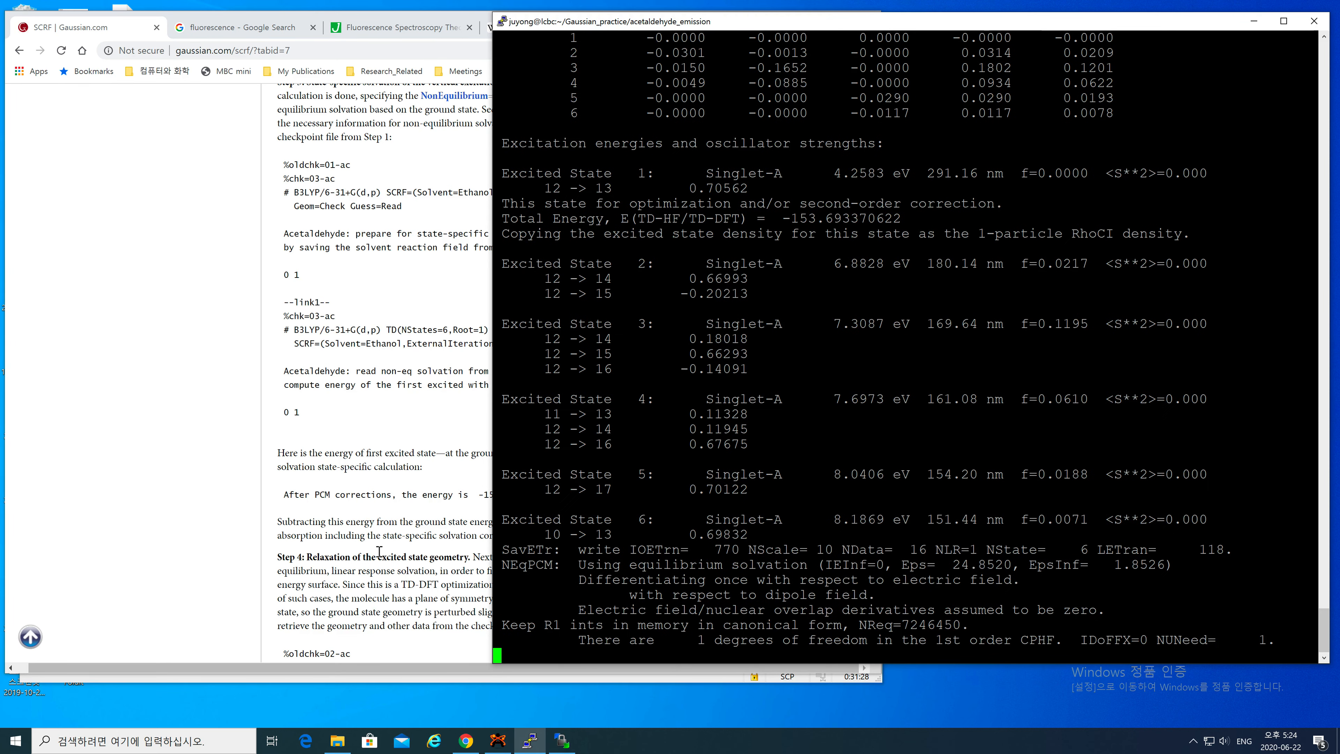
{"action": "left_click", "coordinate": [382, 528]}
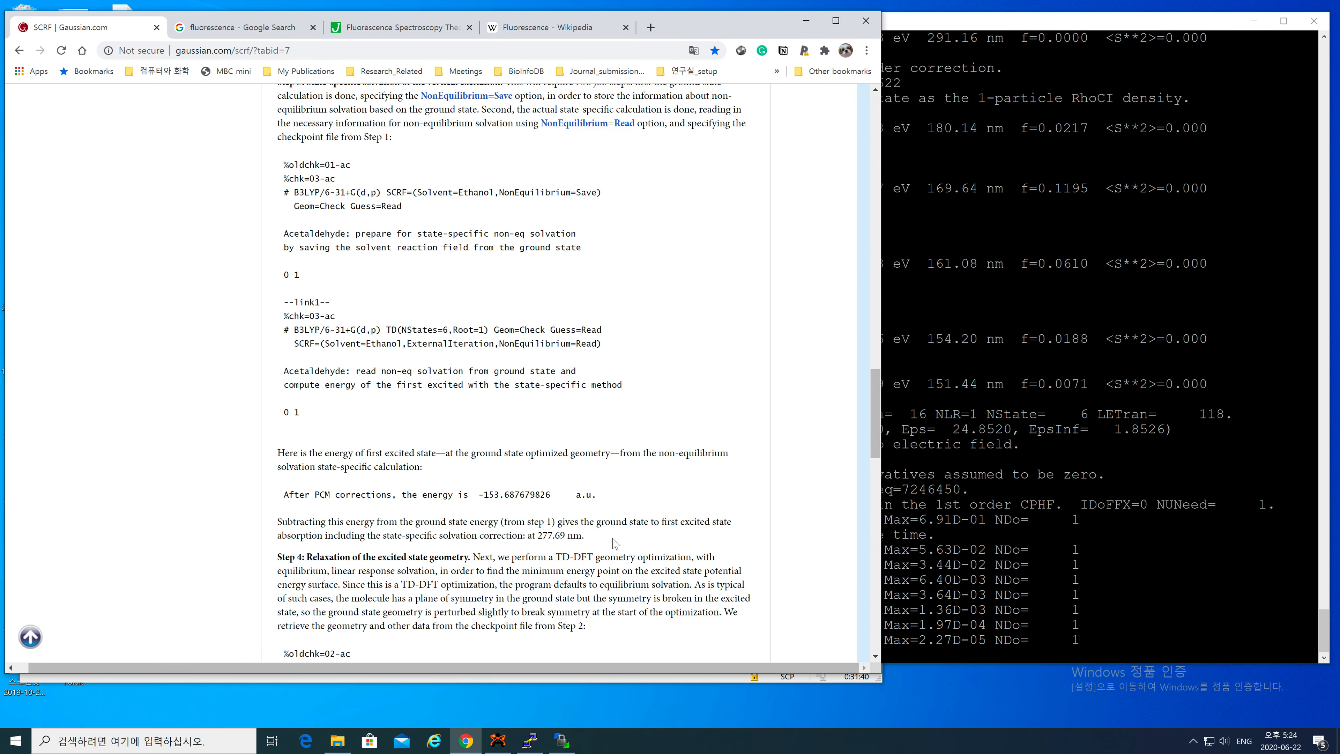
{"action": "left_click", "coordinate": [1090, 547]}
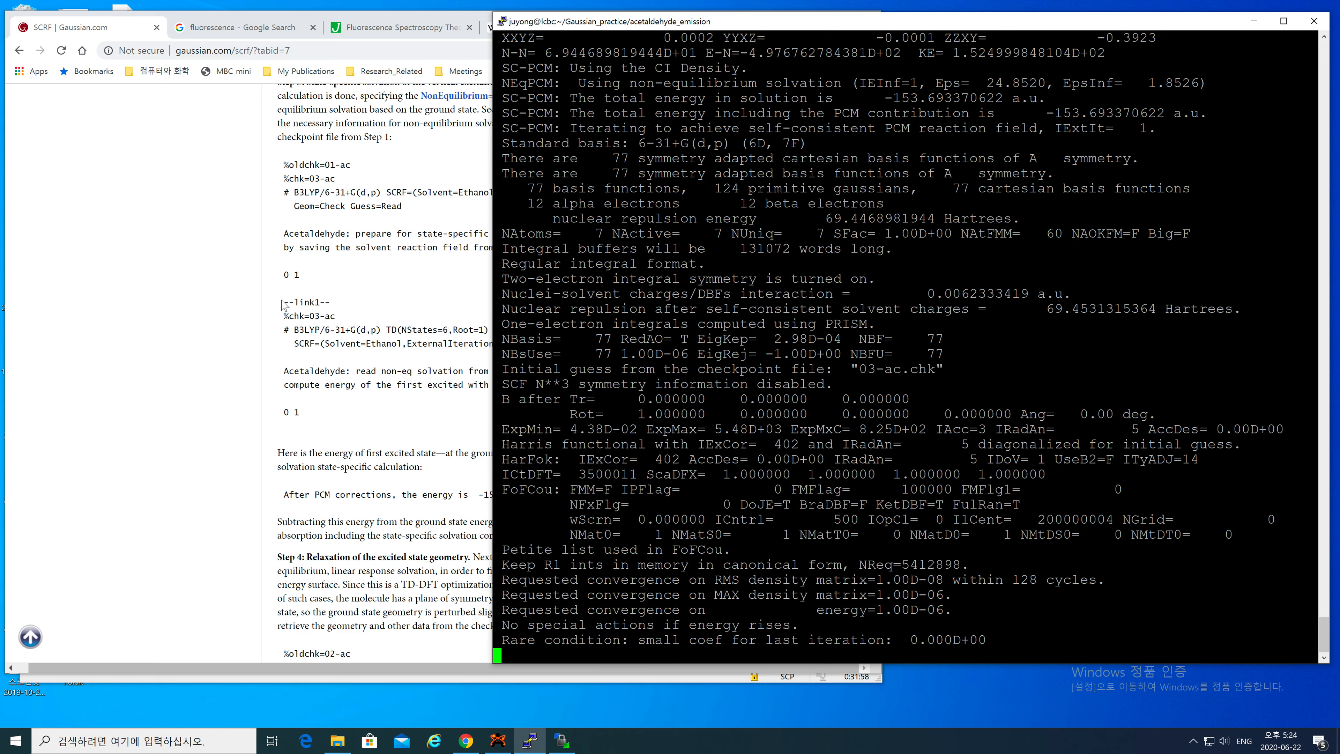
Review the --link1-- separator and the Step 1 to Step 3 sections on the SCRF page, and return to the terminal log.
{"action": "left_click", "coordinate": [308, 305]}
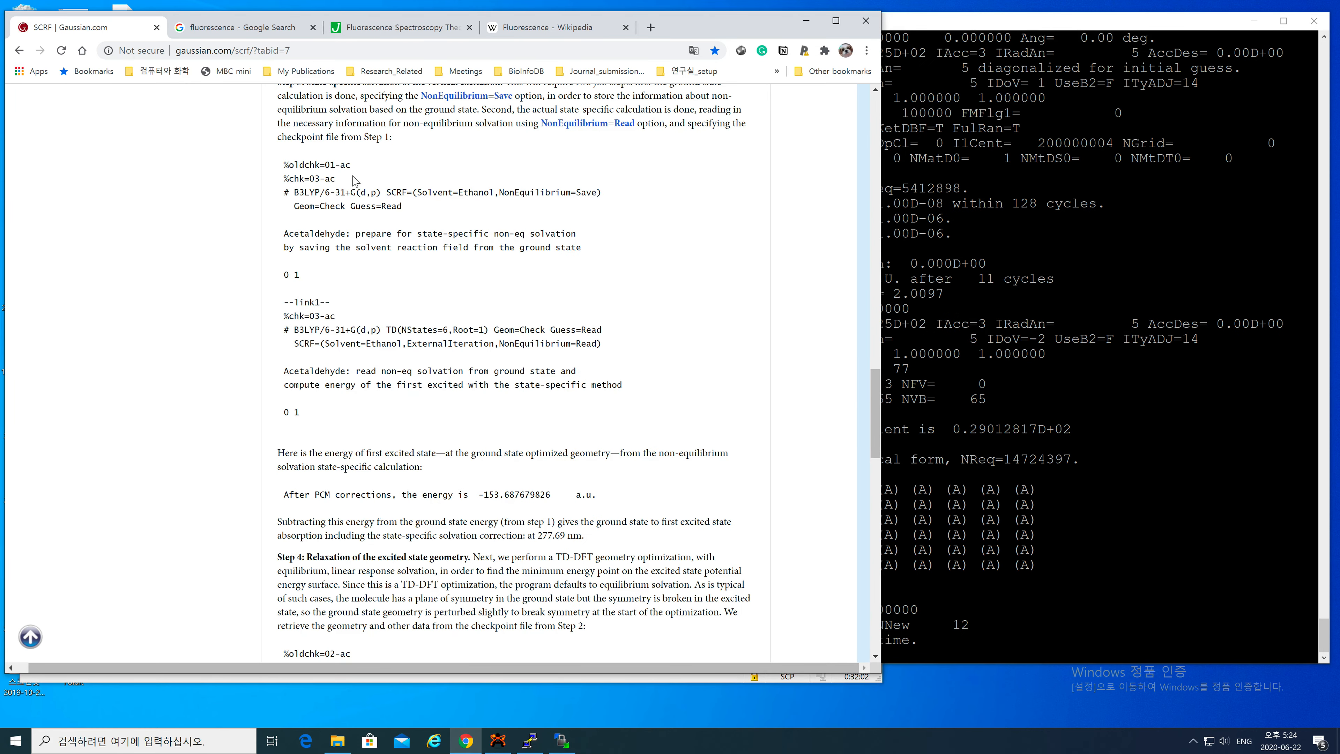
{"action": "left_click", "coordinate": [285, 306]}
{"action": "left_click_drag", "start_coordinate": [284, 306], "coordinate": [330, 307]}
{"action": "left_click", "coordinate": [335, 313]}
{"action": "scroll", "coordinate": [410, 380], "scroll_direction": "up", "scroll_amount": 1}
{"action": "scroll", "coordinate": [410, 381], "scroll_direction": "up", "scroll_amount": 8}
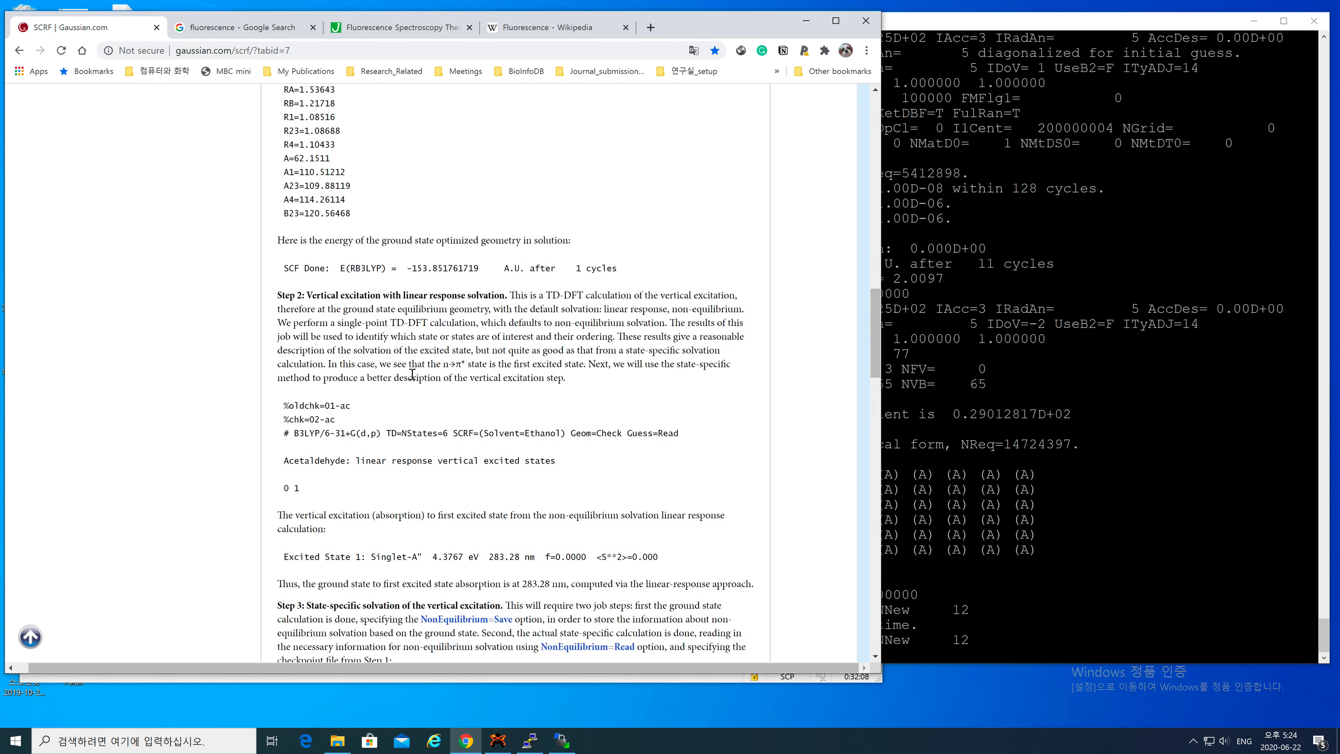
{"action": "scroll", "coordinate": [412, 374], "scroll_direction": "up", "scroll_amount": 2}
{"action": "scroll", "coordinate": [391, 562], "scroll_direction": "down", "scroll_amount": 8}
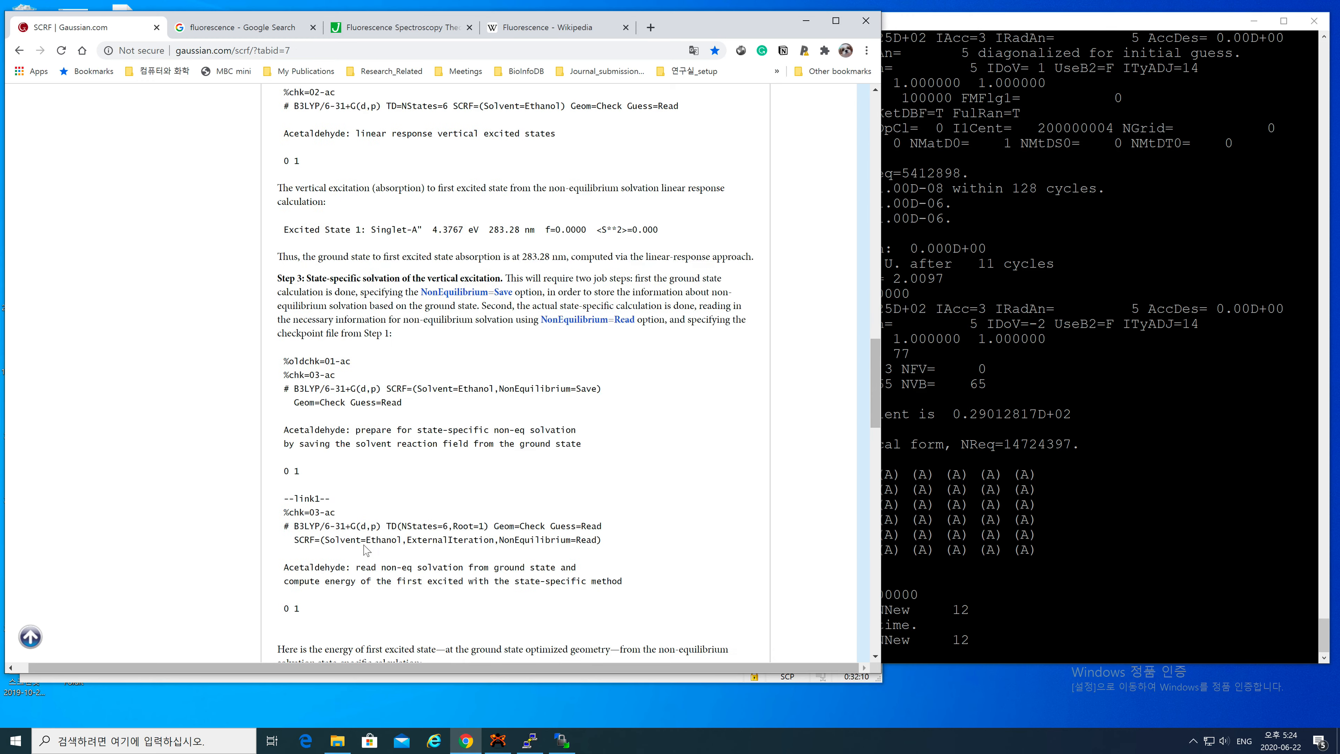
{"action": "triple_click", "coordinate": [336, 502]}
{"action": "left_click", "coordinate": [372, 508]}
{"action": "scroll", "coordinate": [412, 543], "scroll_direction": "down", "scroll_amount": 5}
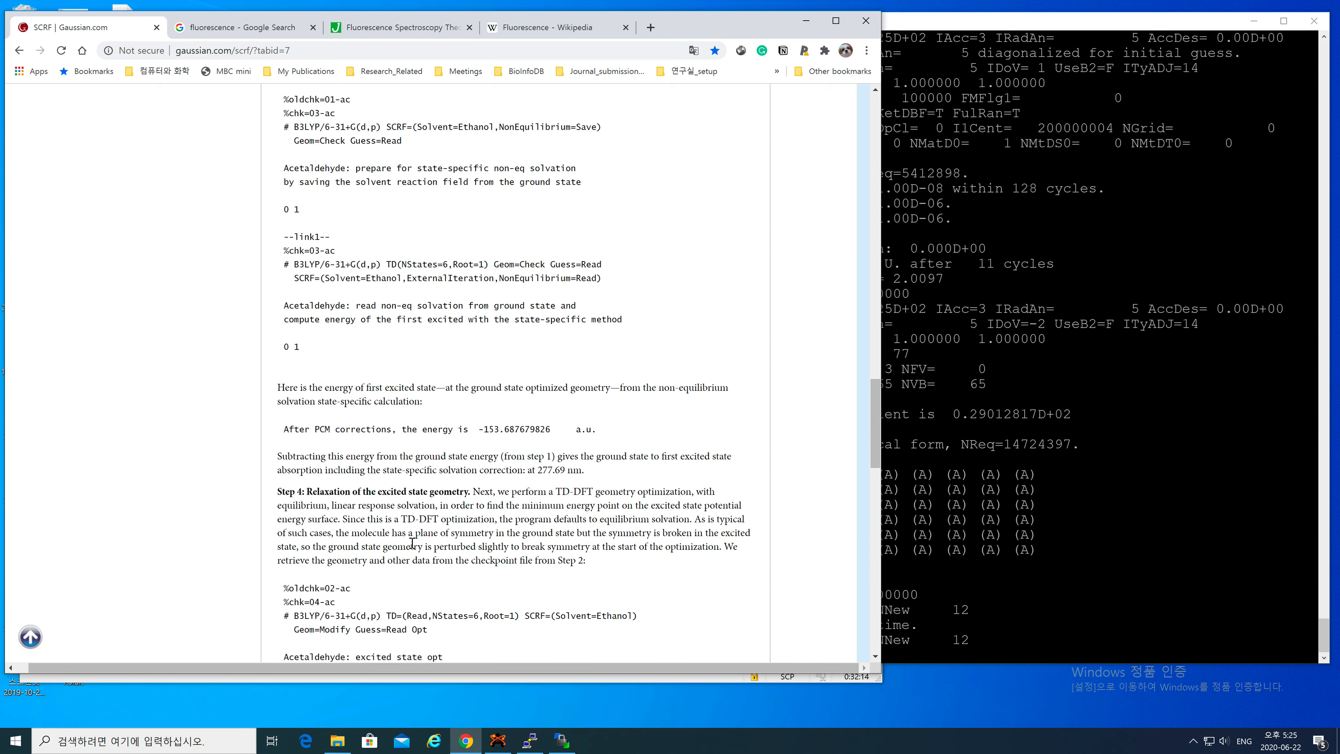
{"action": "left_click", "coordinate": [1076, 530]}
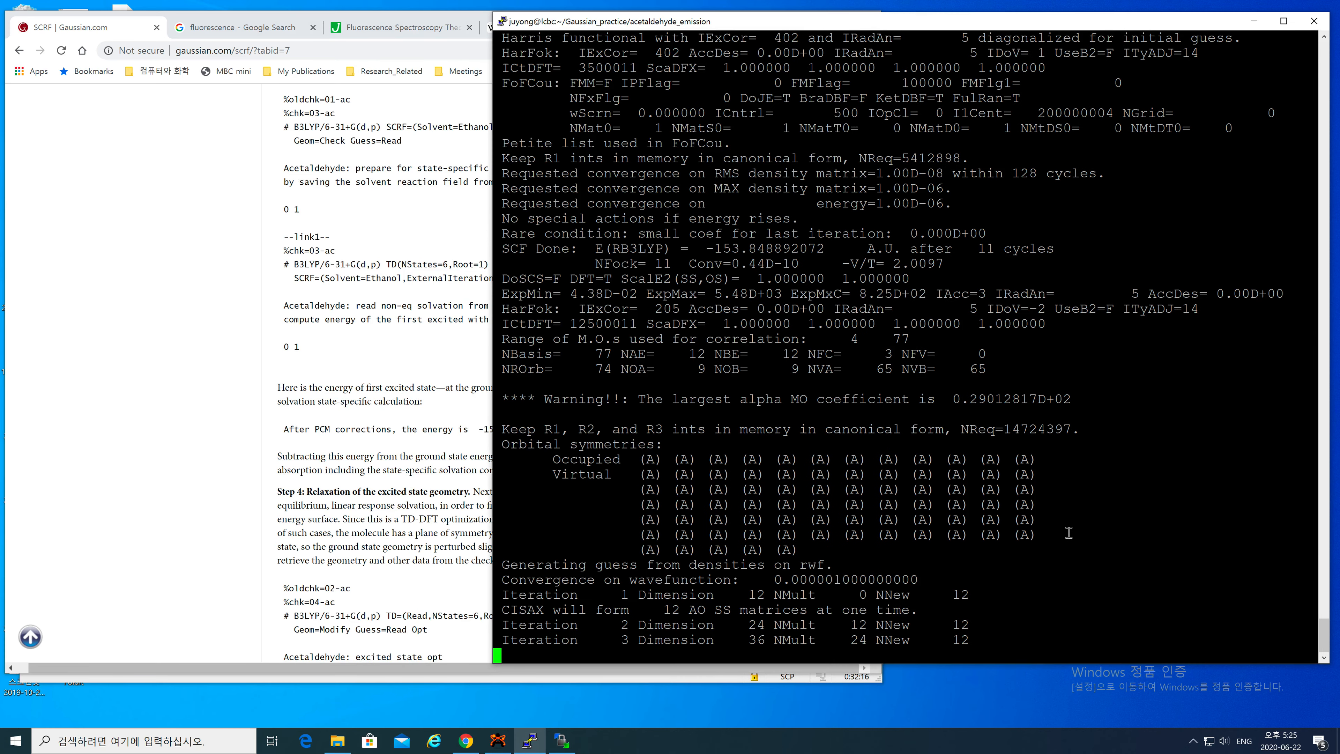